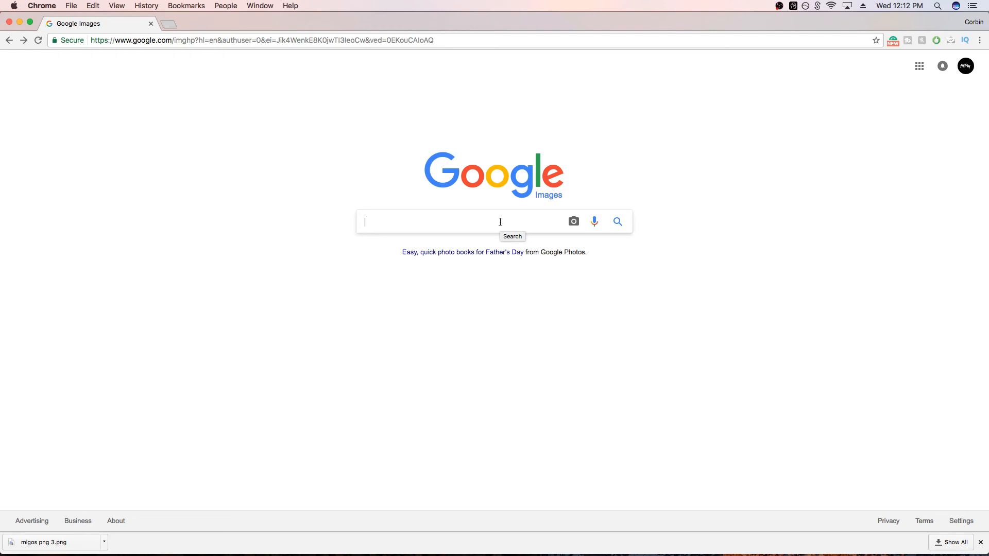
Search Google Images for "migos png" and limit the results to the Large size.
text(migos )
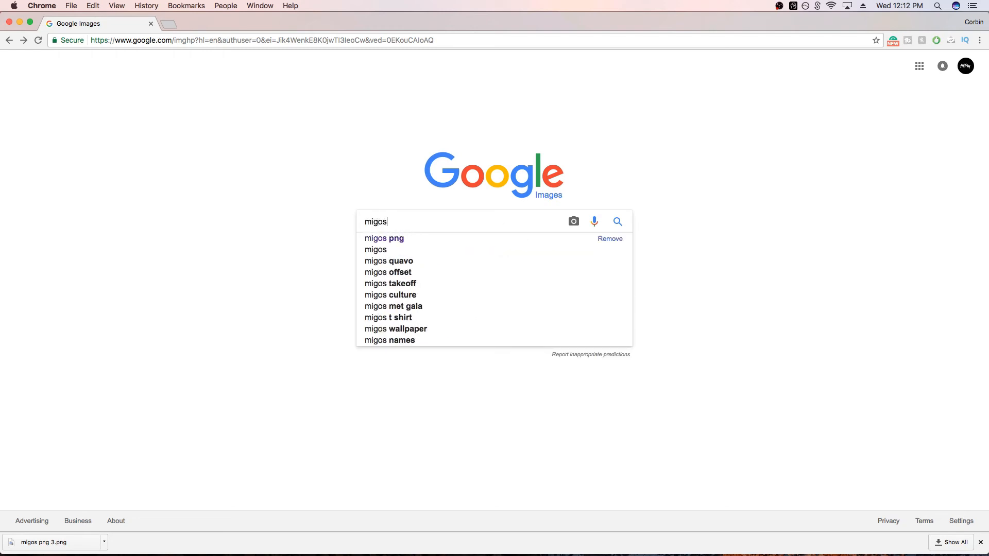
text(png)
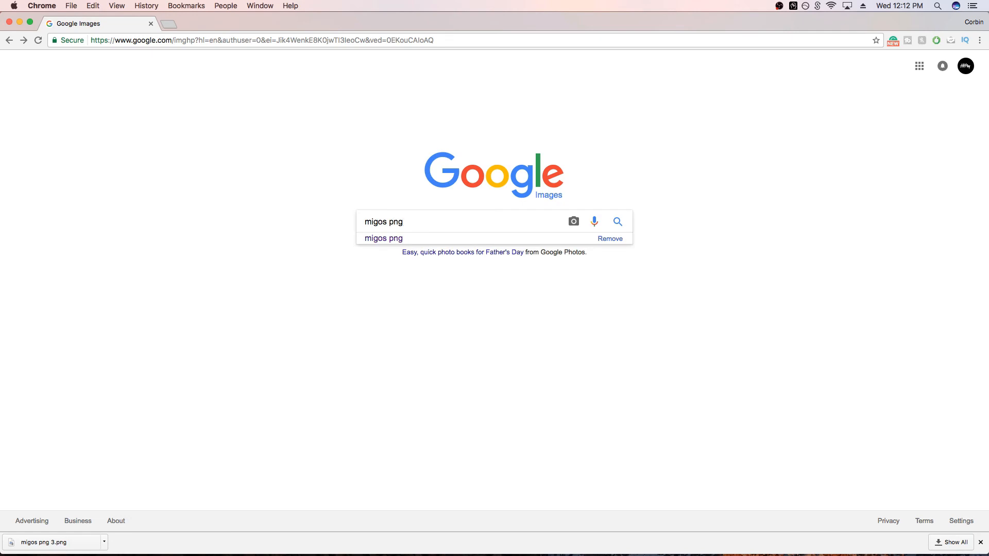
key(Return)
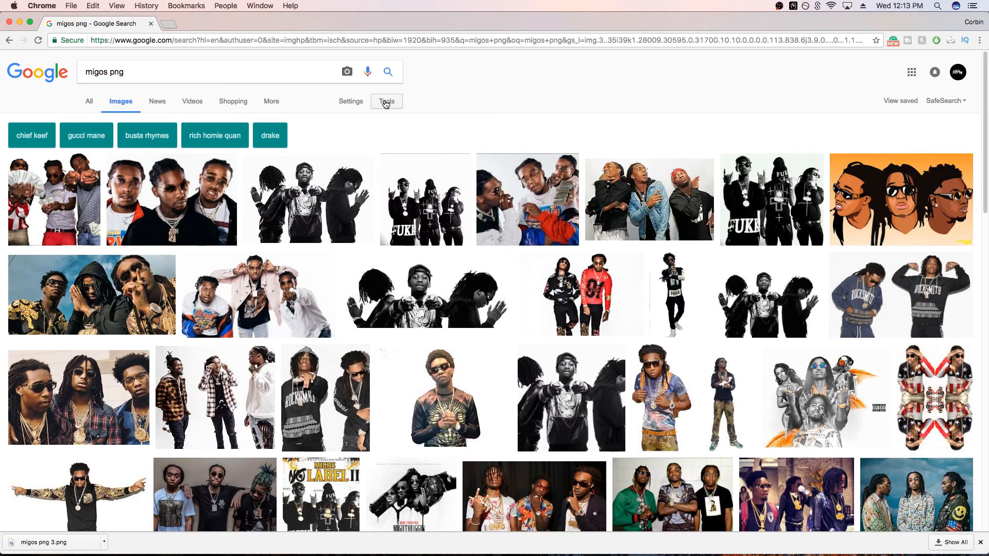
click(386, 102)
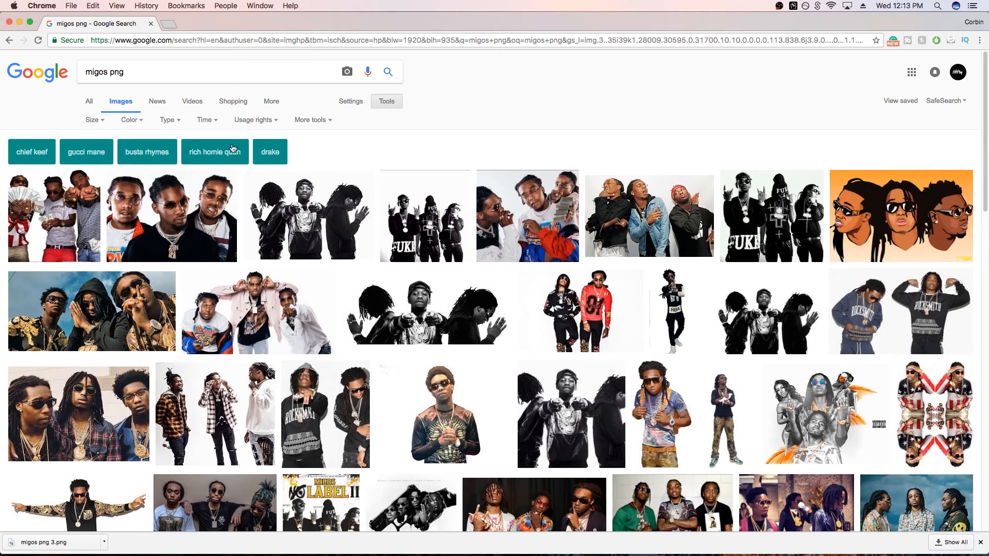
click(94, 120)
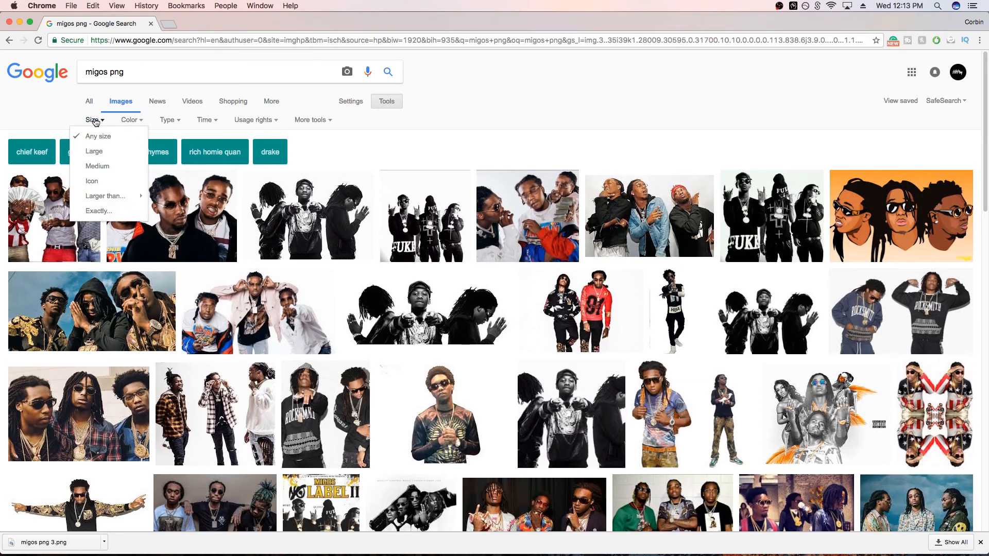
click(115, 149)
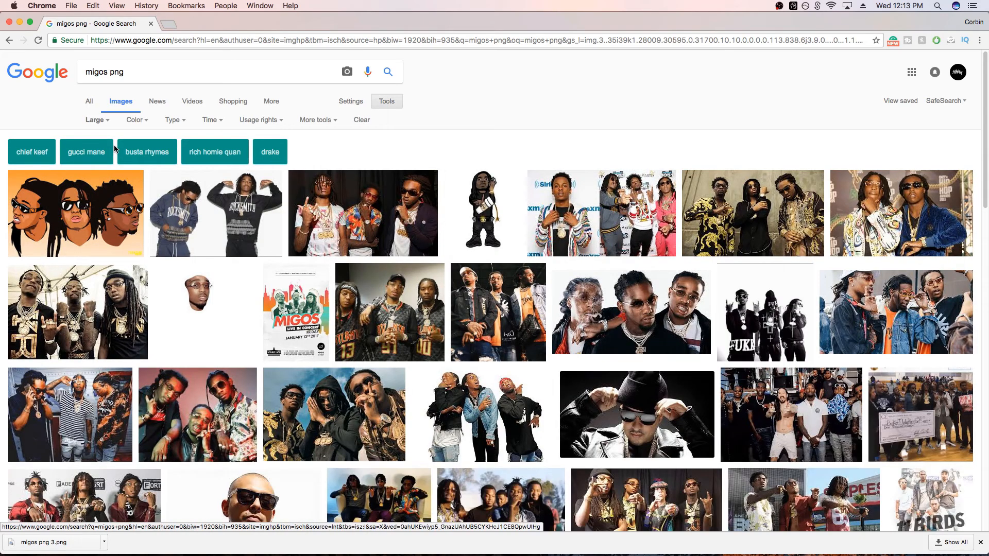
Preview several image results for transparency, ending with the 1280 × 847 cut-out of the three Migos members.
click(206, 229)
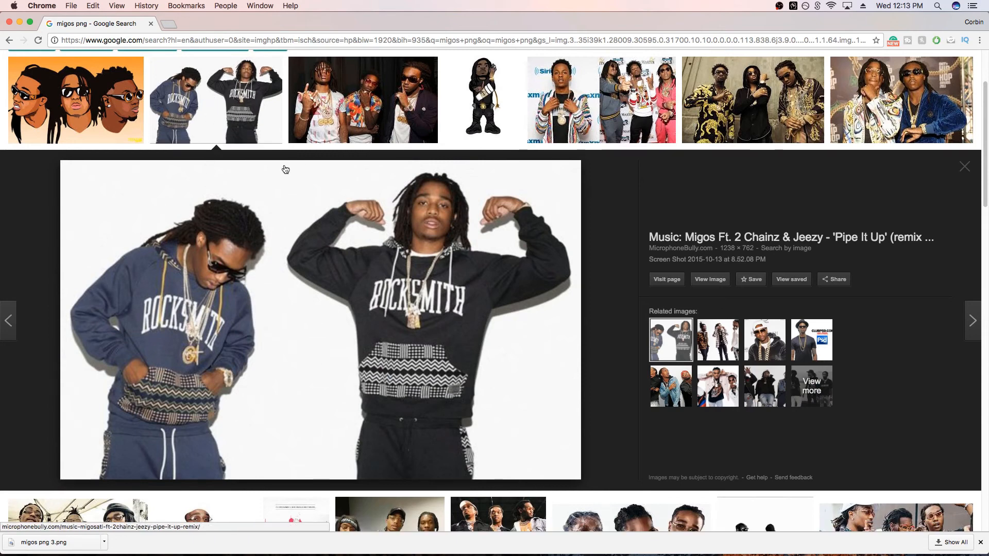
click(226, 117)
click(226, 202)
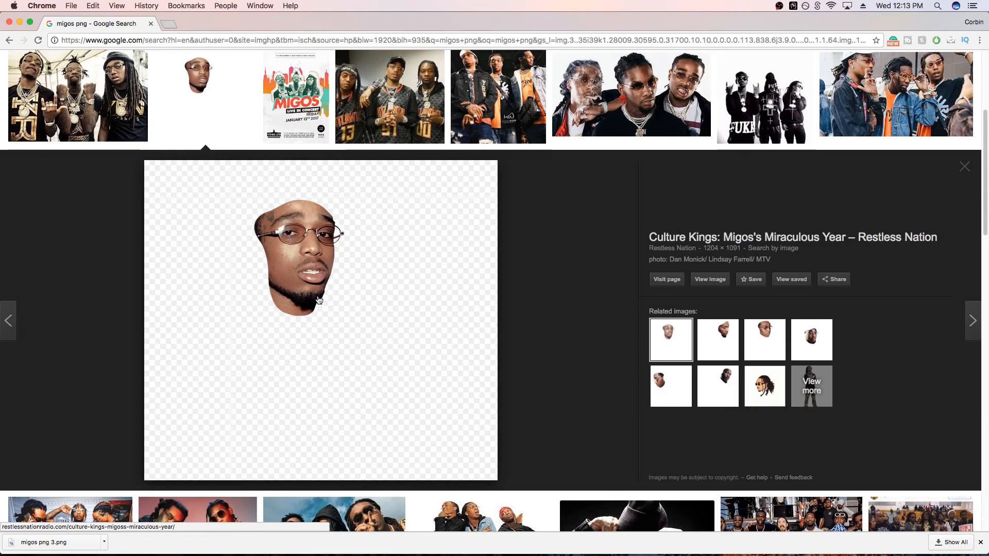
click(226, 100)
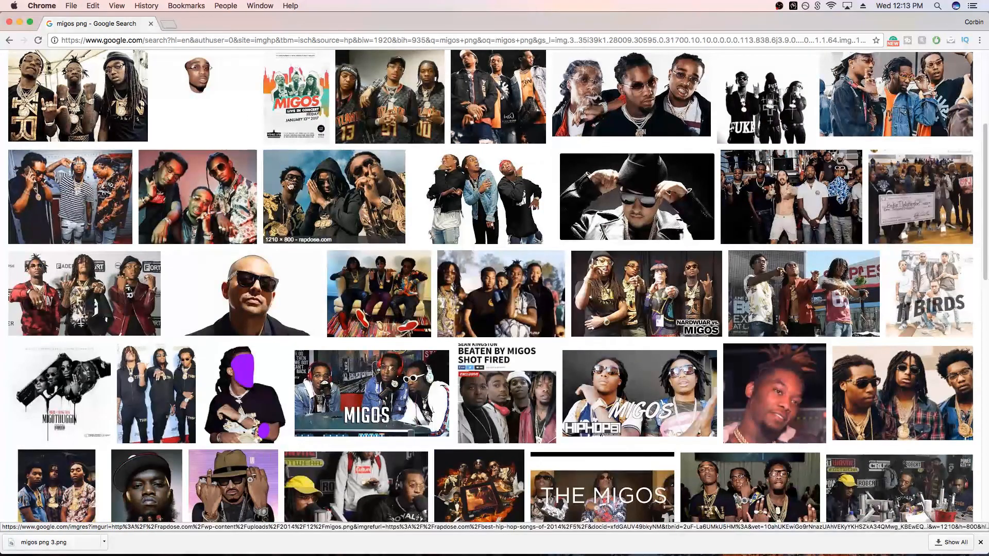
click(488, 217)
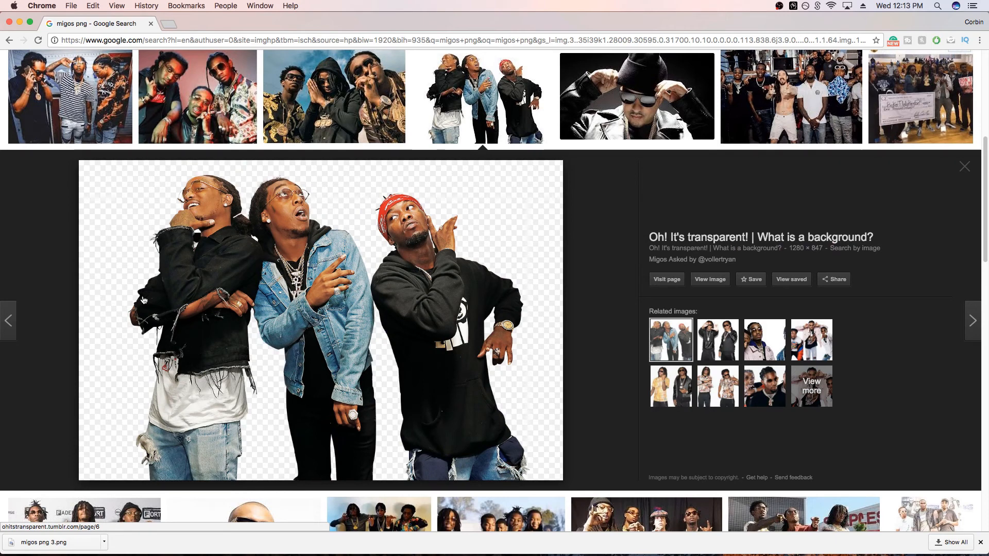
right_click(257, 330)
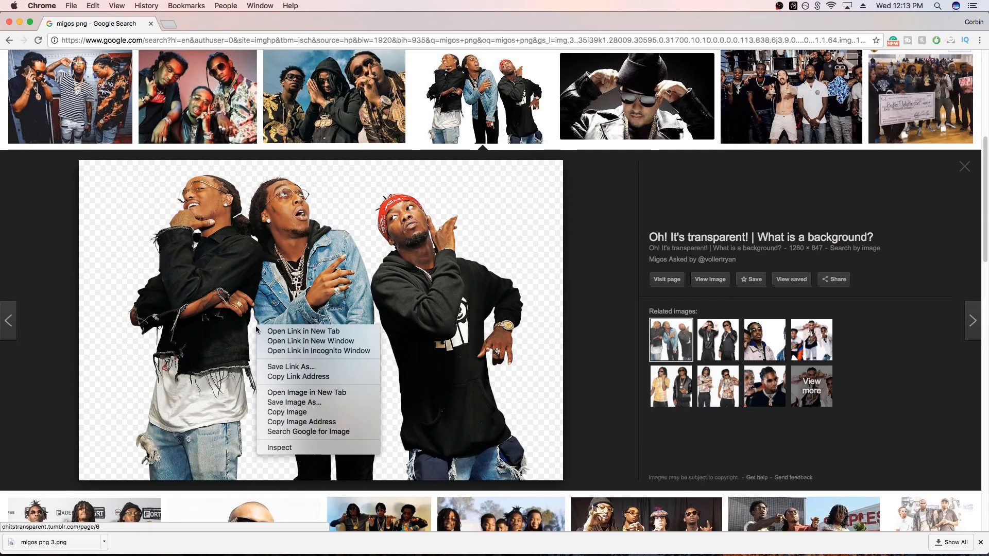
click(317, 402)
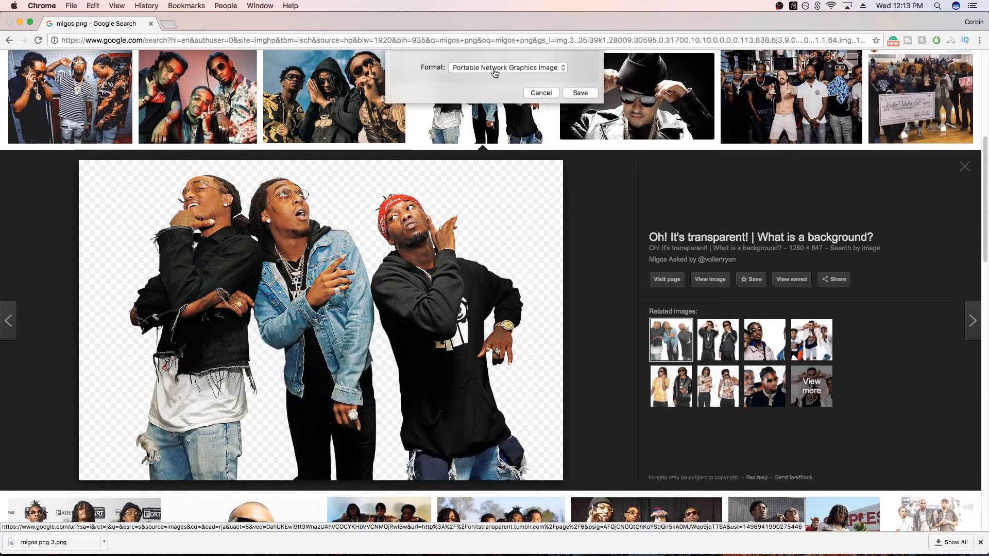
click(551, 154)
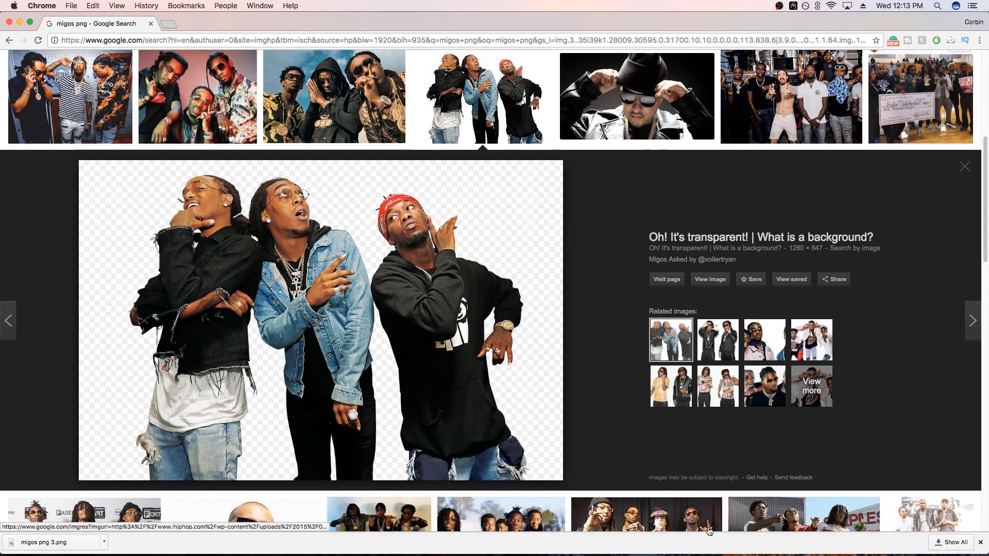
Switch to Affinity Photo and create a Web document with the FHD 1080p preset, 1920 x 1080 px.
mouse_move(662, 555)
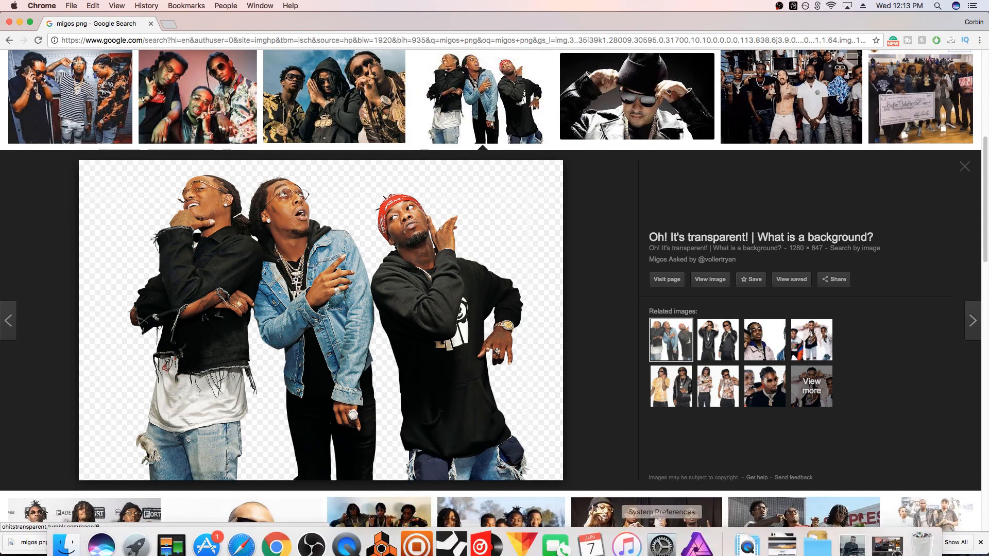
click(690, 543)
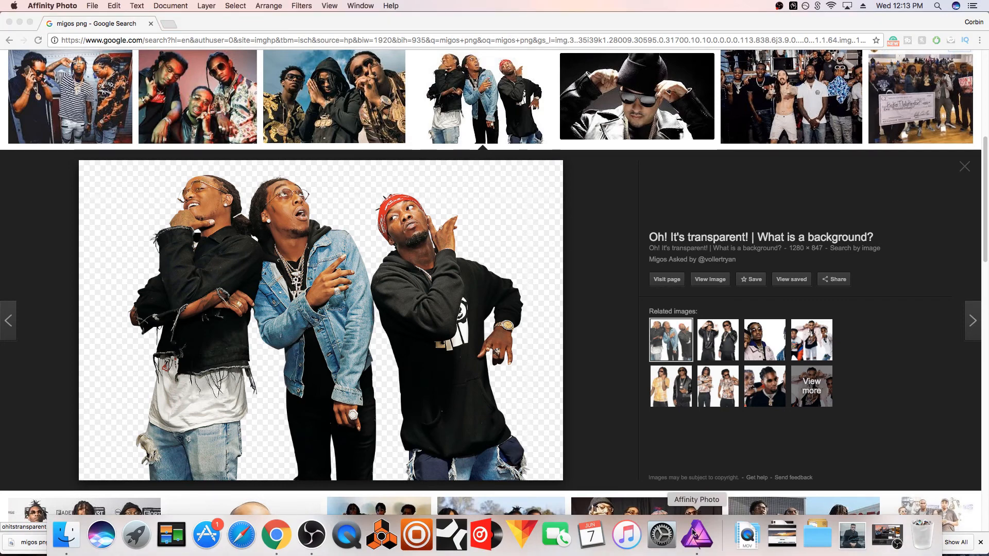
click(92, 5)
click(100, 18)
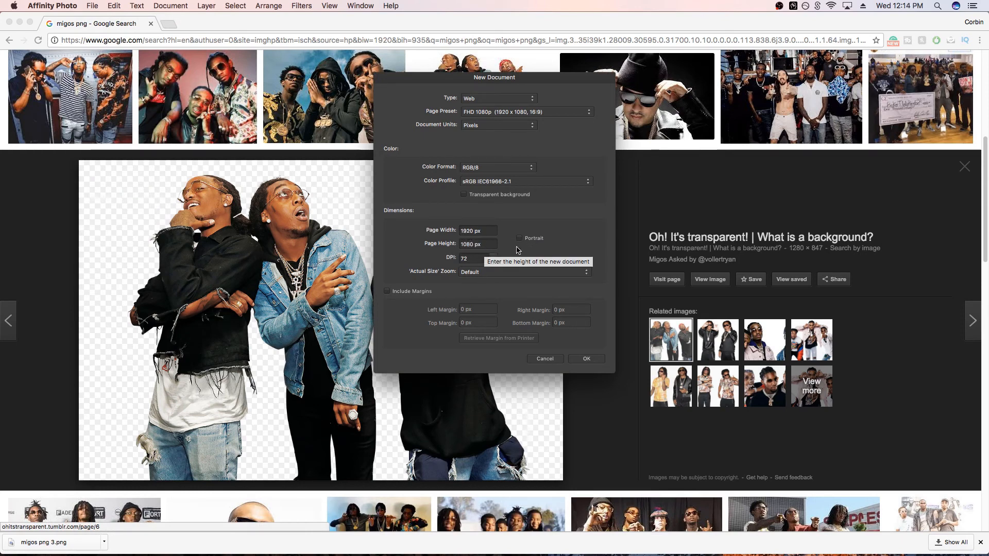
click(586, 358)
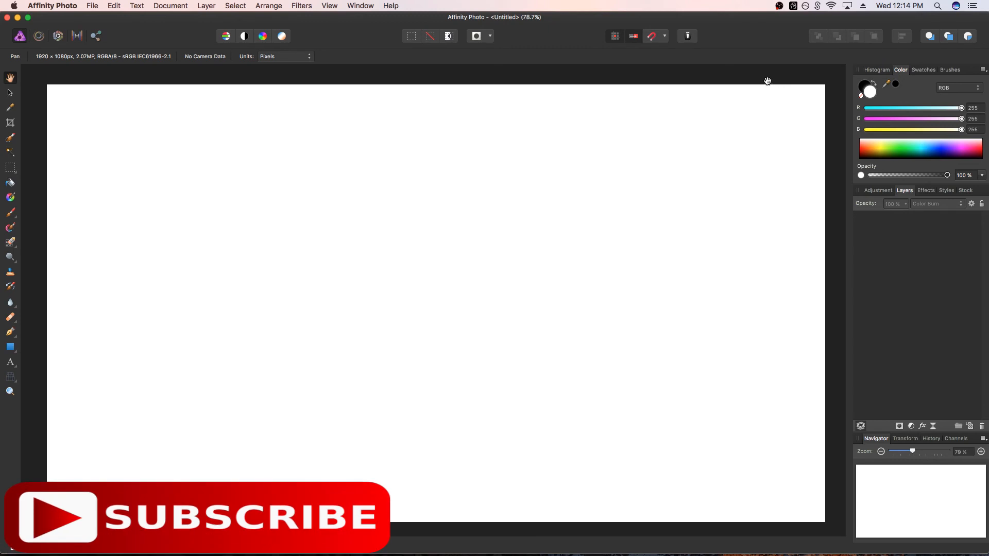
Place the downloaded "migos png 3.png" from the browser into the blank Affinity Photo document and close its preview.
drag(196, 18, 237, 18)
click(4, 503)
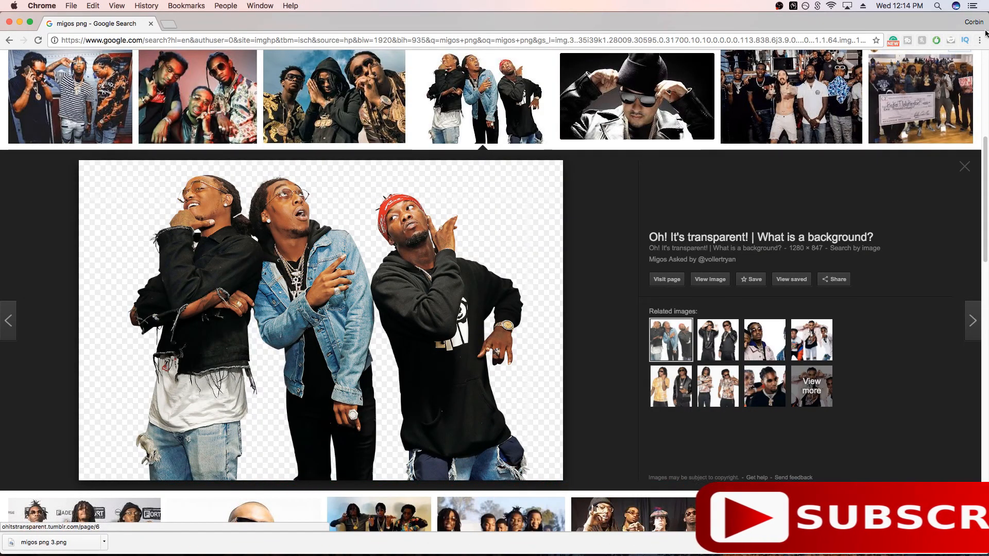
drag(987, 20, 441, 20)
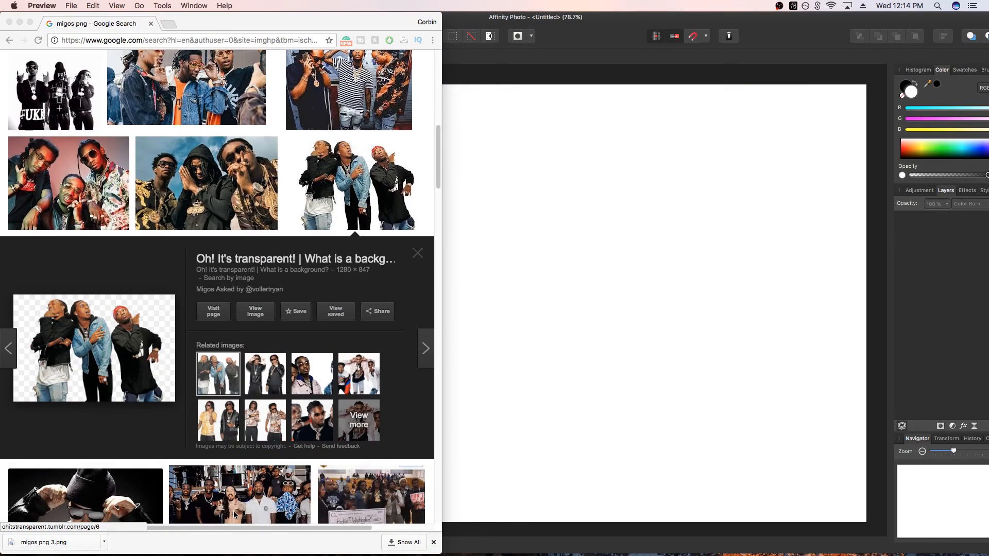
drag(44, 544, 725, 321)
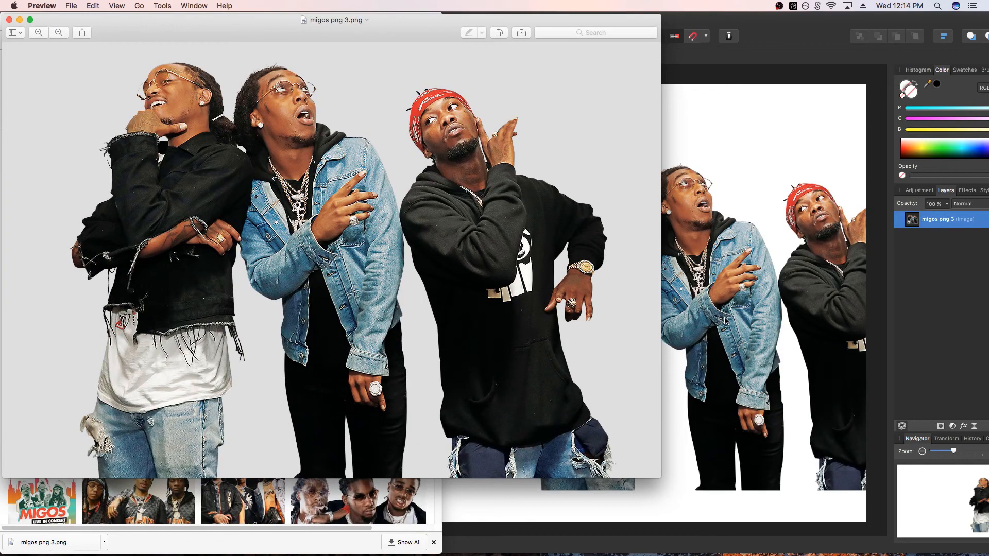
click(9, 19)
click(19, 19)
drag(448, 21, 407, 20)
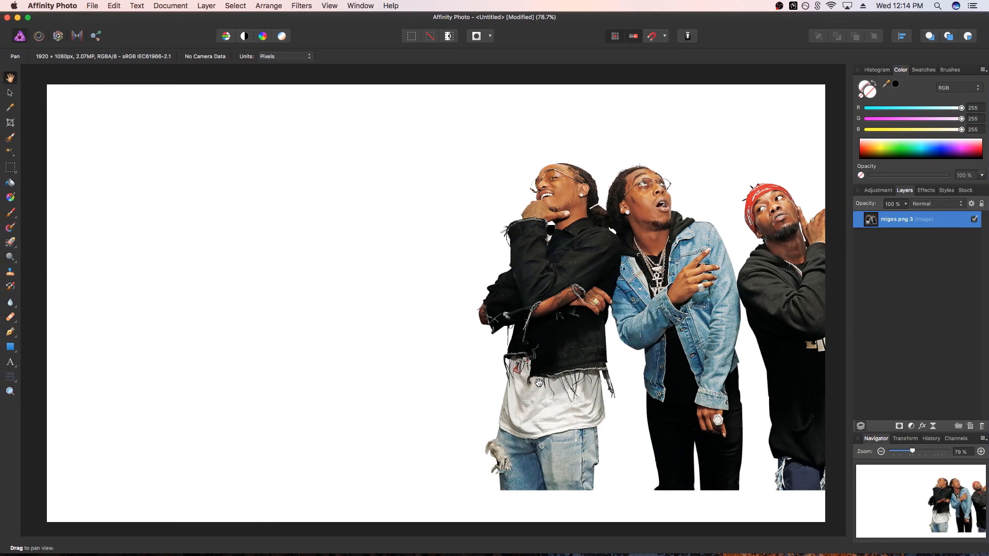
Move the placed image to the lower middle of the canvas and stretch it slightly taller and wider.
mouse_move(400, 261)
mouse_down()
mouse_move(487, 299)
mouse_move(331, 285)
mouse_move(402, 247)
mouse_up()
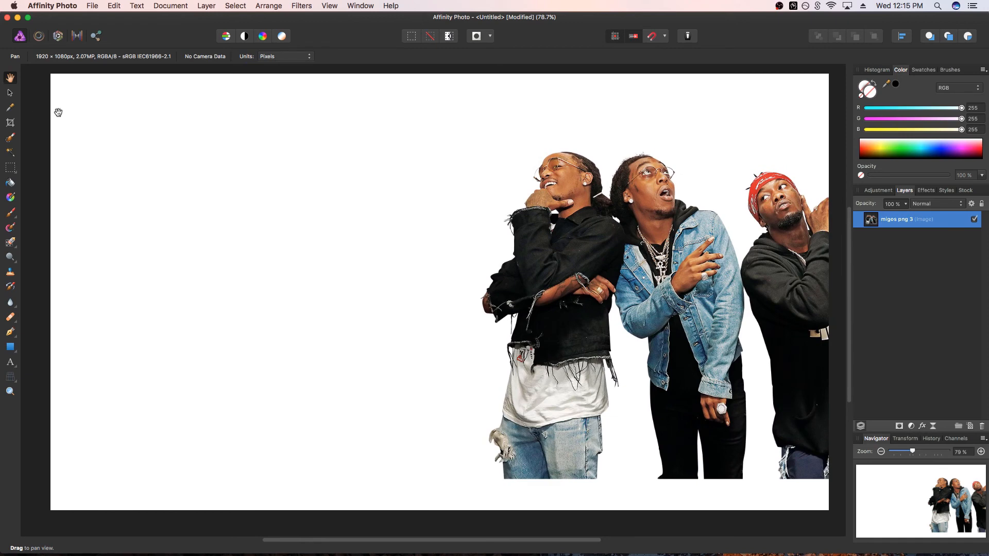
mouse_move(291, 248)
mouse_down()
mouse_move(186, 159)
mouse_move(331, 252)
mouse_move(303, 247)
mouse_up()
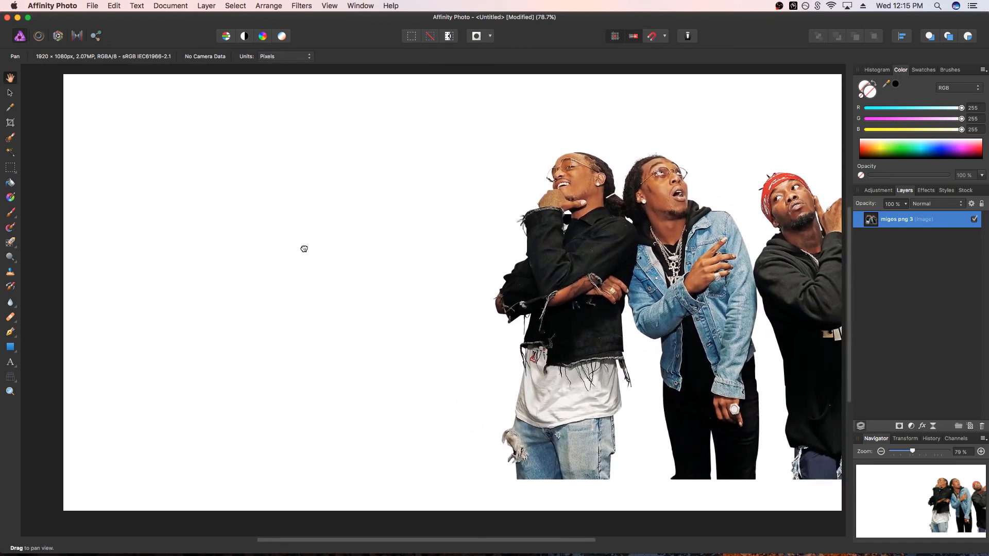
click(9, 95)
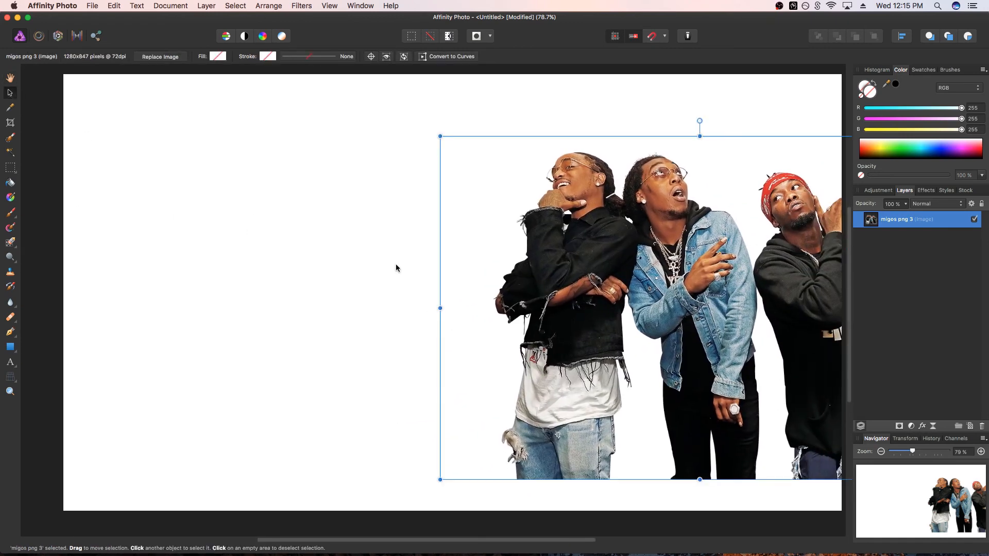
drag(678, 338, 462, 368)
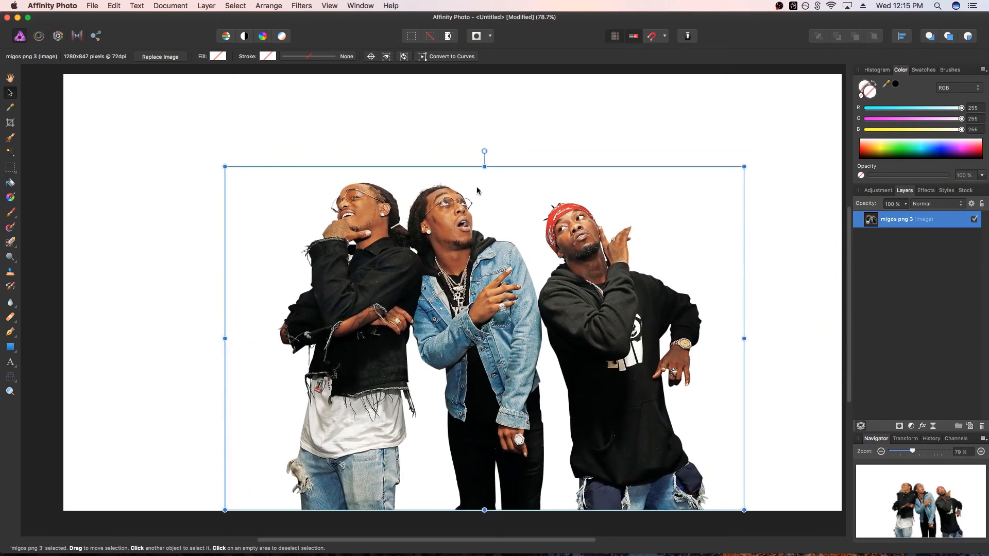
drag(484, 167, 484, 133)
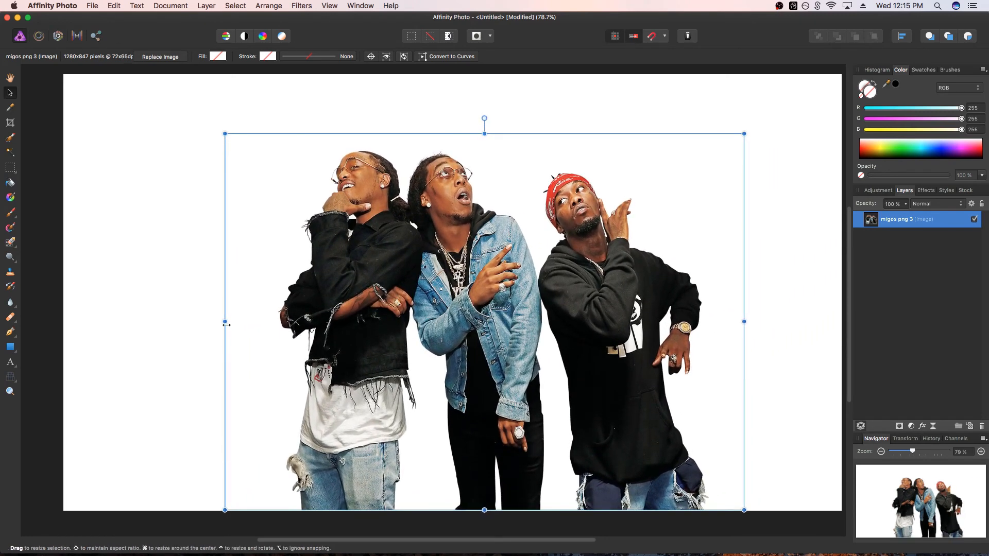
drag(226, 324, 195, 323)
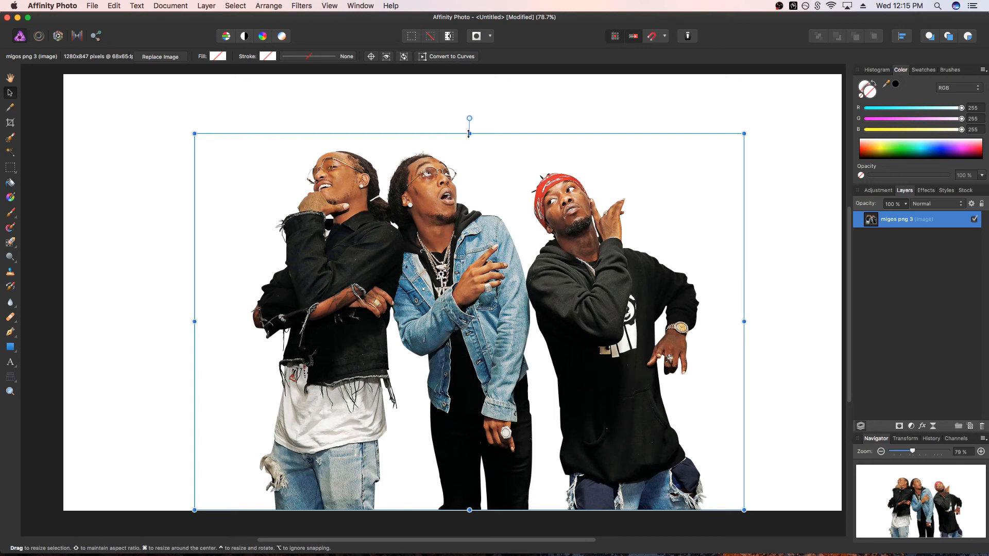
drag(469, 133, 469, 139)
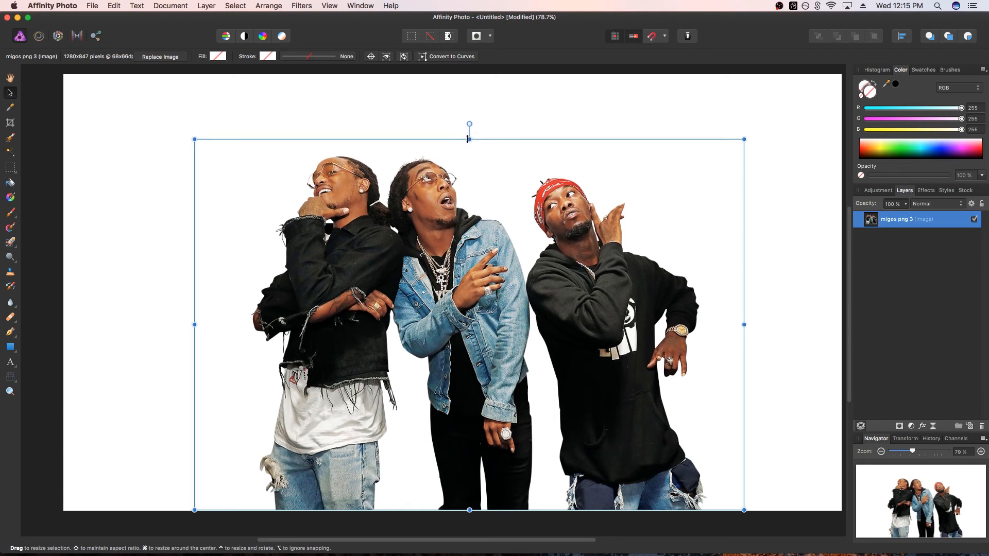
Nudge the image slightly below the canvas's lower edge and align it to the horizontal centre of the page.
right_click(487, 359)
click(428, 350)
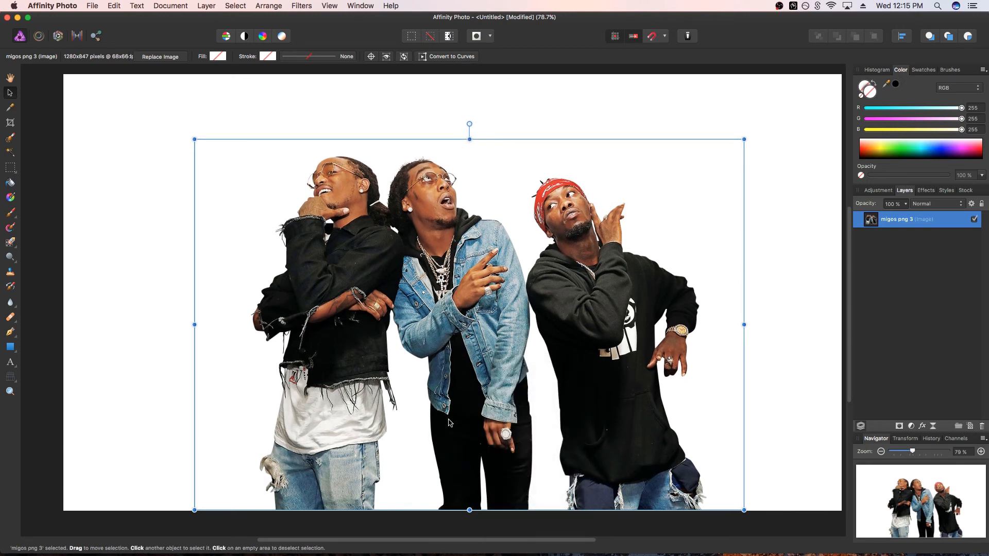
drag(448, 419, 448, 422)
right_click(449, 403)
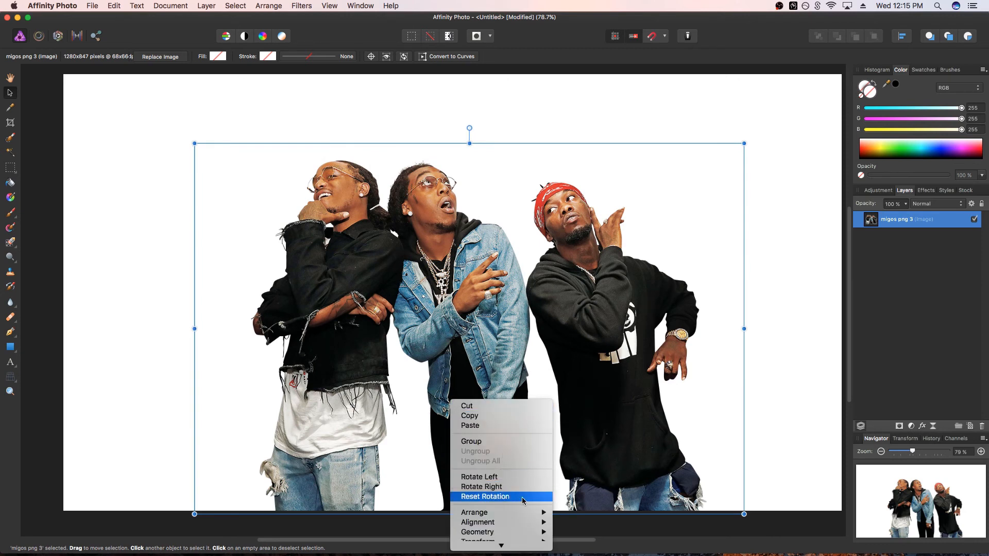
mouse_move(546, 523)
click(611, 501)
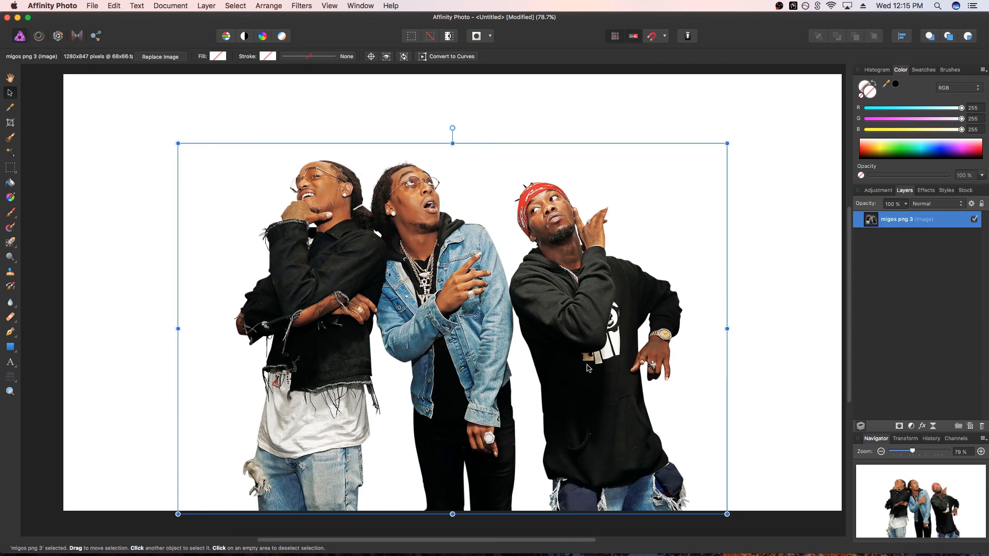
Add a Black and White adjustment and nest it inside the "migos png 3" image layer.
click(911, 427)
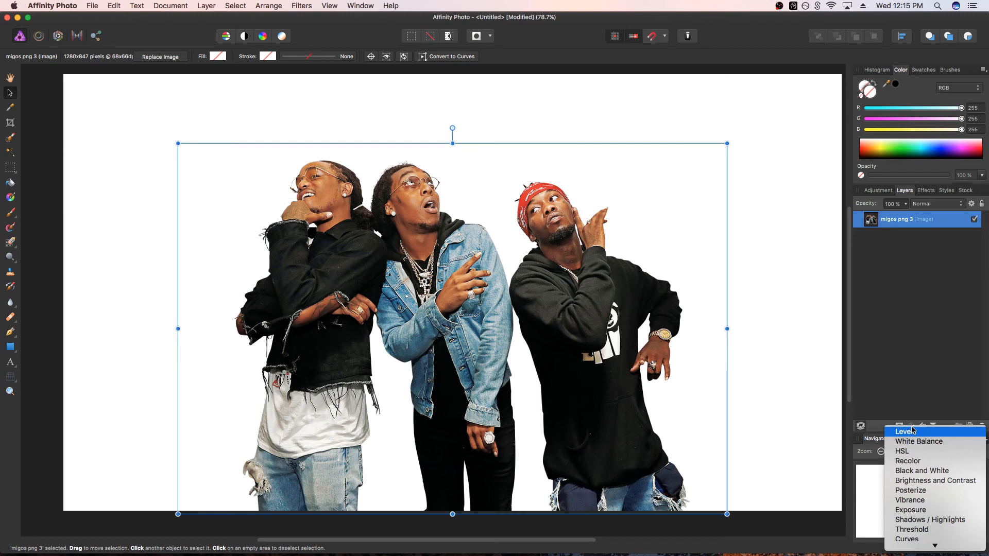
click(927, 474)
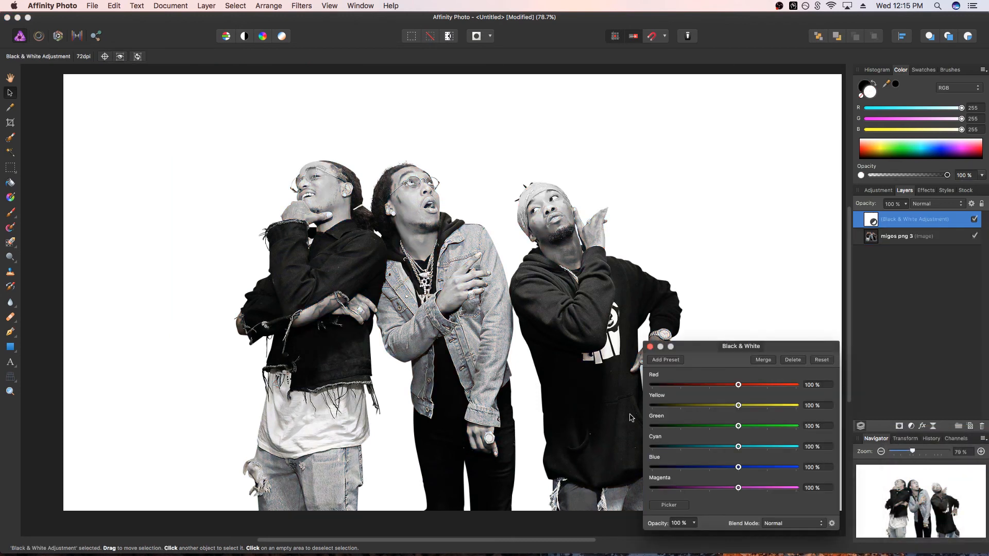
click(650, 346)
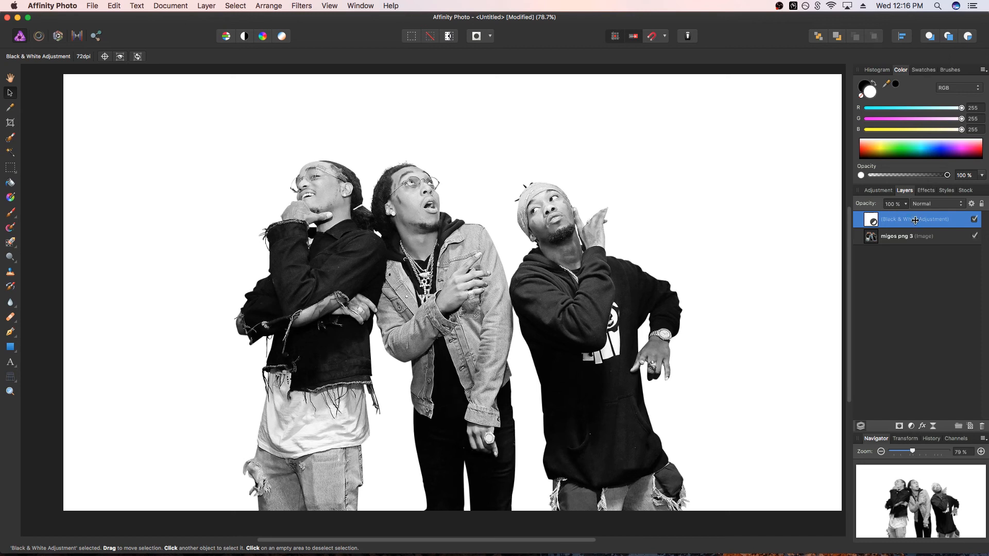
click(916, 295)
drag(926, 226, 932, 248)
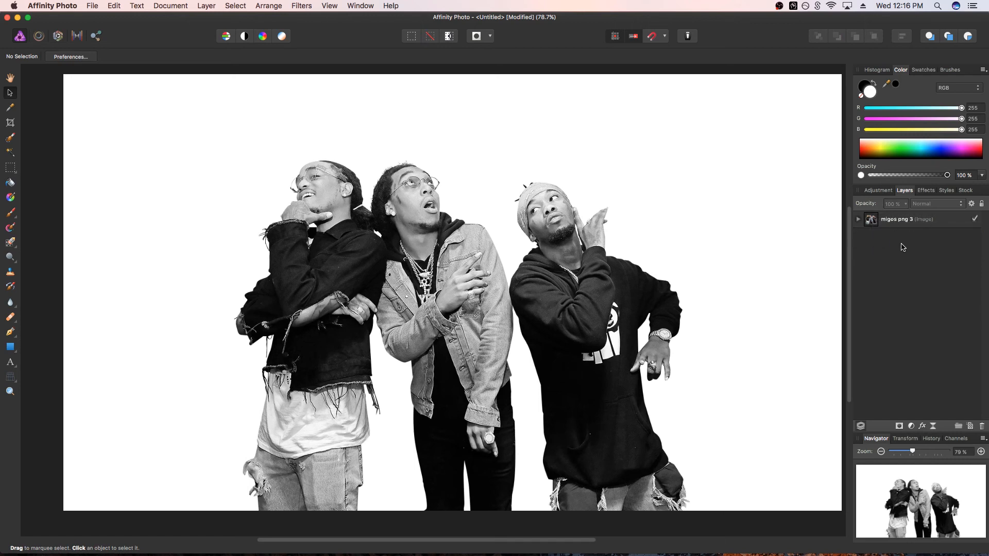
Add a new pixel layer above the image and flood fill it with yellow, RGB 255, 228, 47.
click(913, 221)
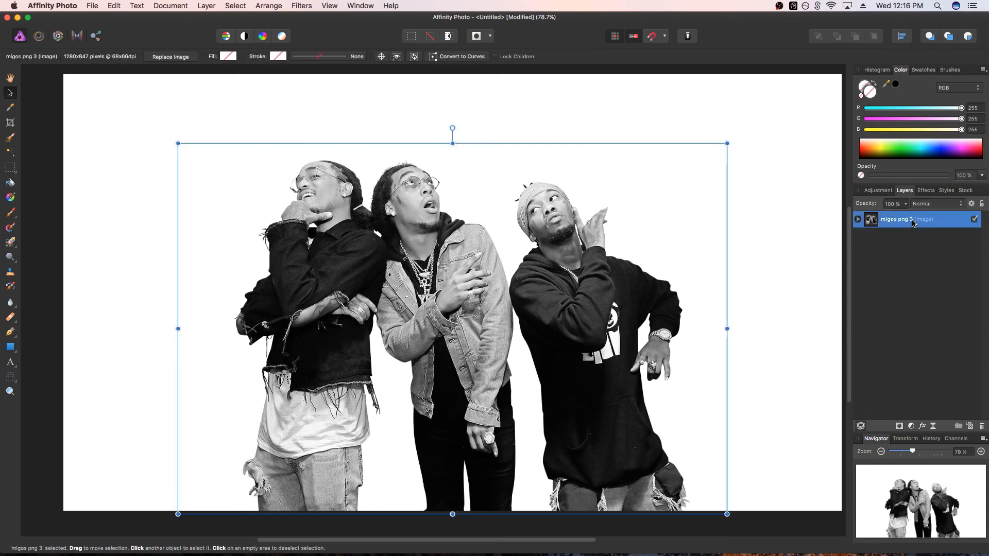
click(970, 427)
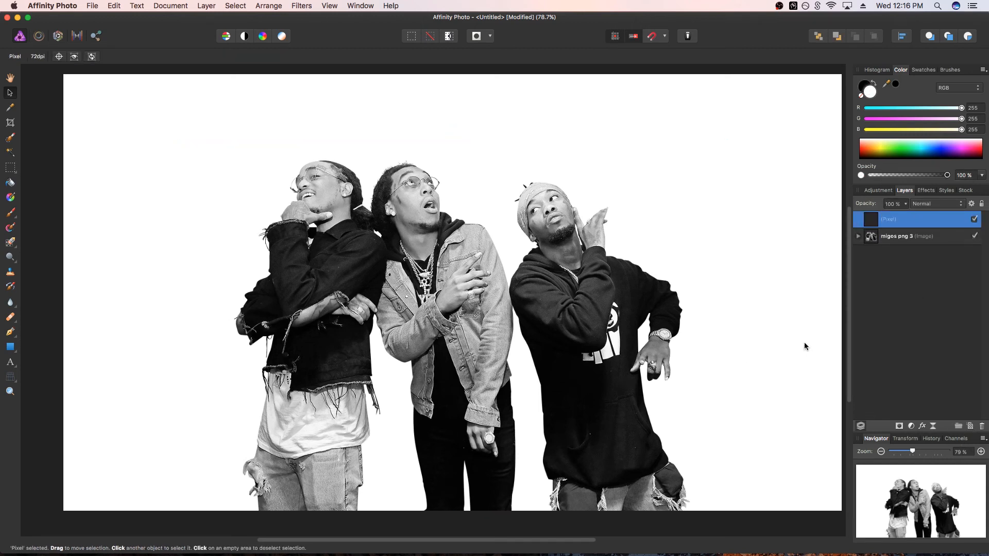
click(10, 183)
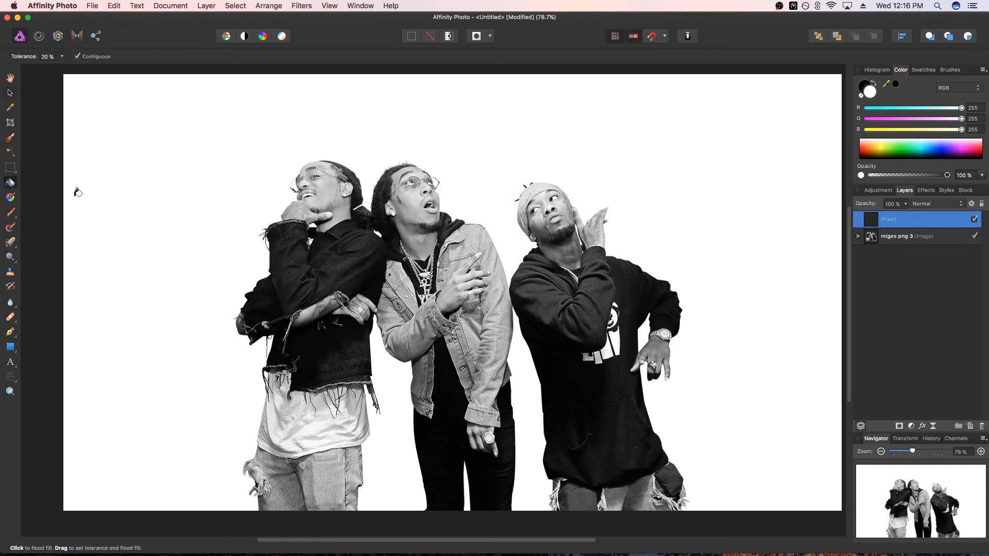
click(885, 150)
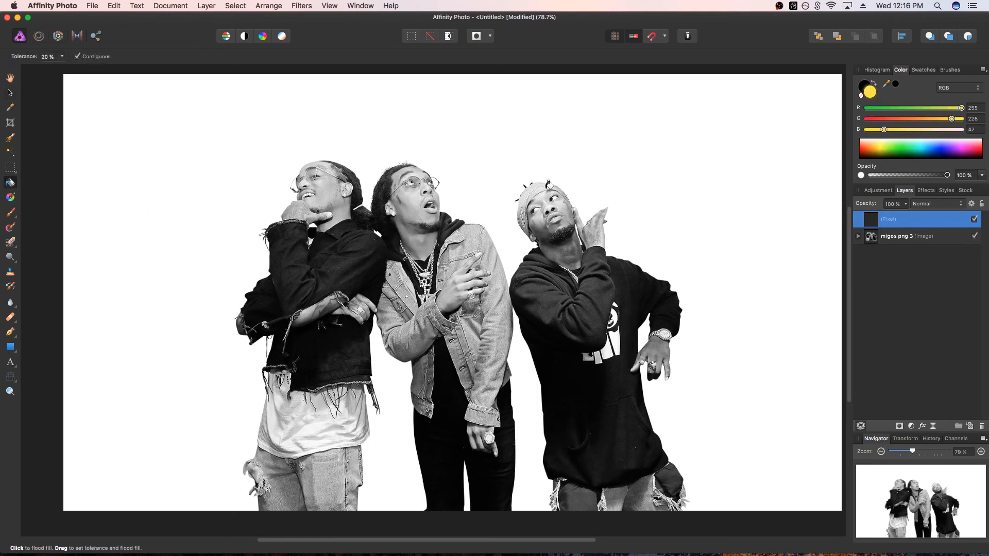
click(509, 180)
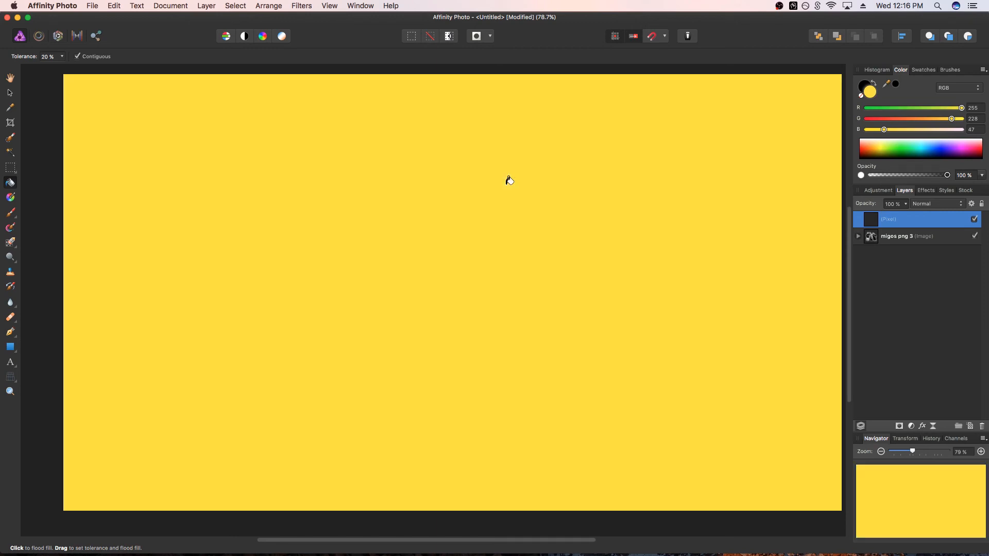
Try the Color Dodge blend mode on the yellow fill layer.
click(932, 205)
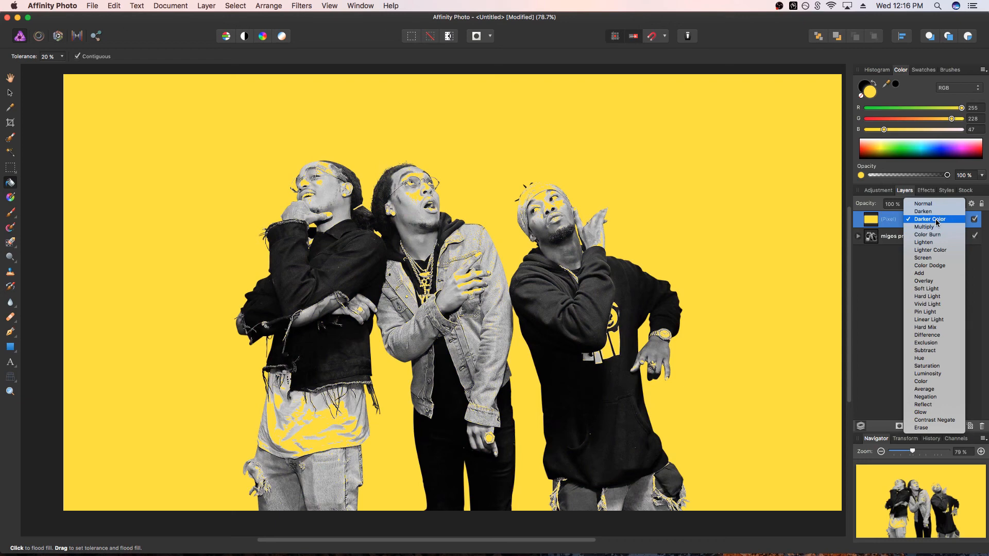
click(938, 267)
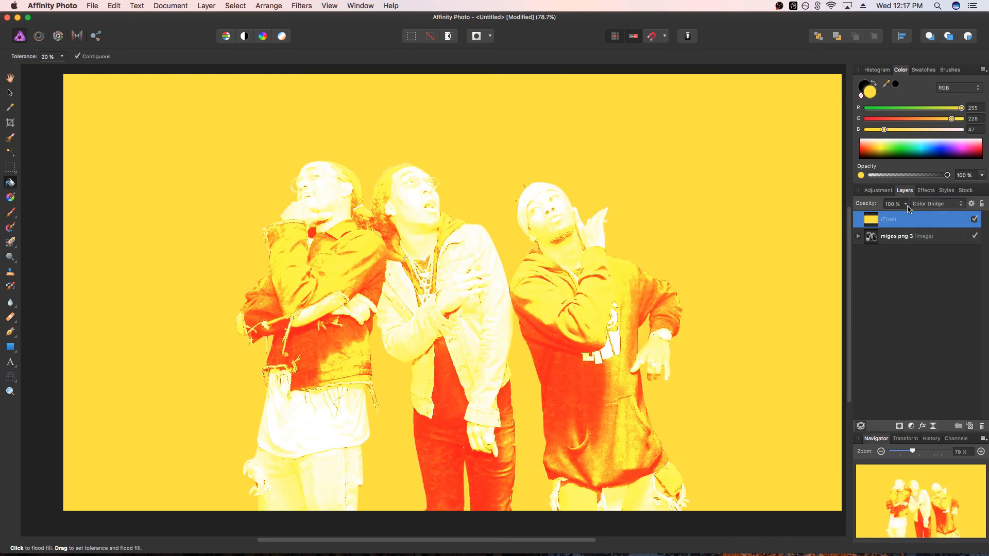
click(905, 204)
mouse_move(907, 217)
mouse_down()
mouse_move(866, 219)
mouse_move(905, 217)
mouse_up()
click(906, 204)
click(923, 203)
click(872, 199)
Replace the yellow fill with a linear gradient from the canvas's lower-left to upper-right corner and set the layer's blend mode to Normal.
click(11, 198)
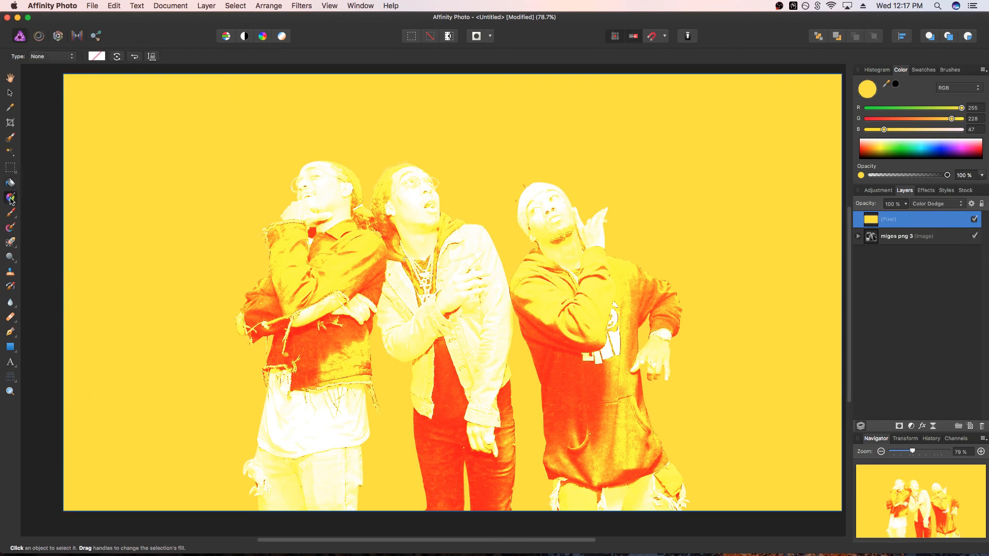
mouse_move(65, 507)
mouse_down()
mouse_move(85, 508)
mouse_move(351, 345)
mouse_move(713, 172)
mouse_move(839, 91)
mouse_move(839, 75)
mouse_up()
click(934, 204)
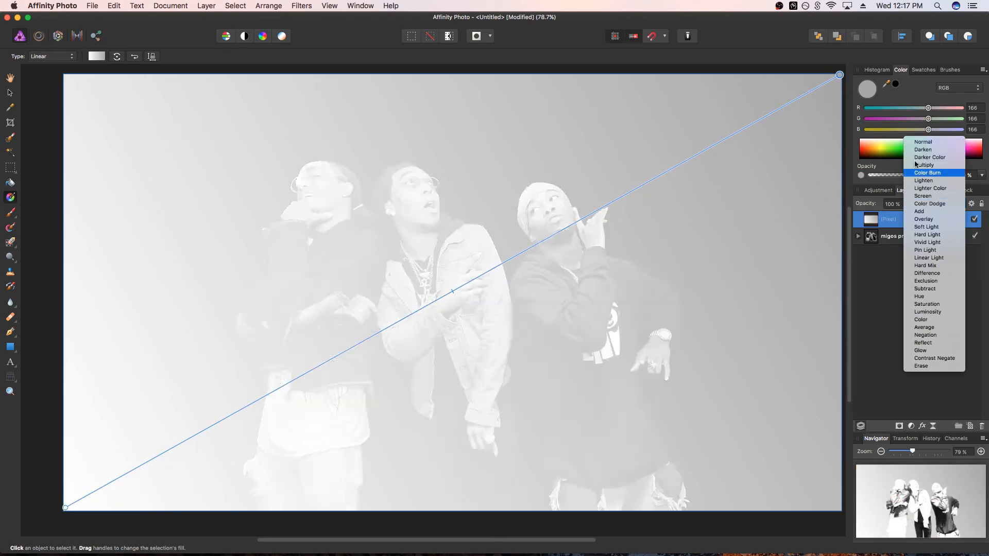
click(922, 141)
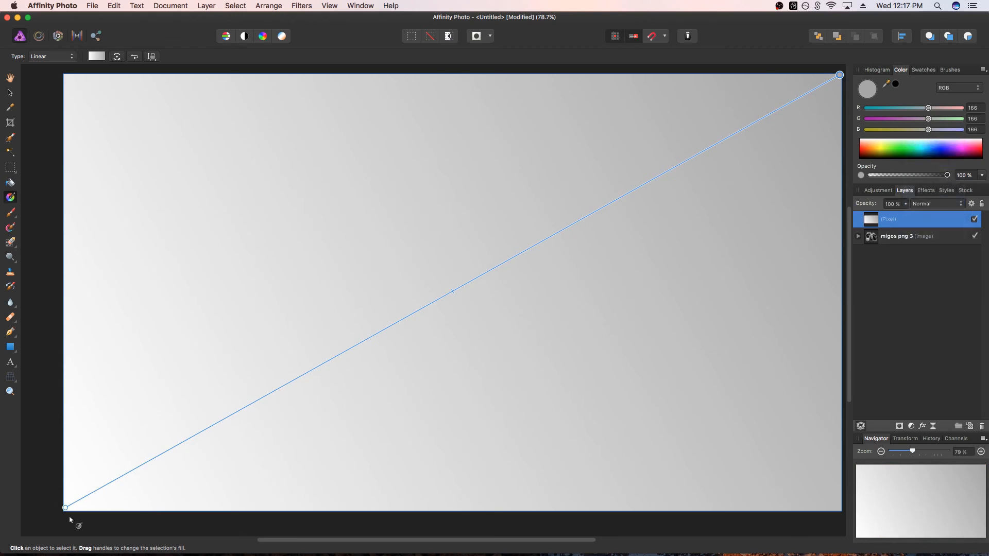
Try two extra colour stops along the gradient and undo both.
click(233, 414)
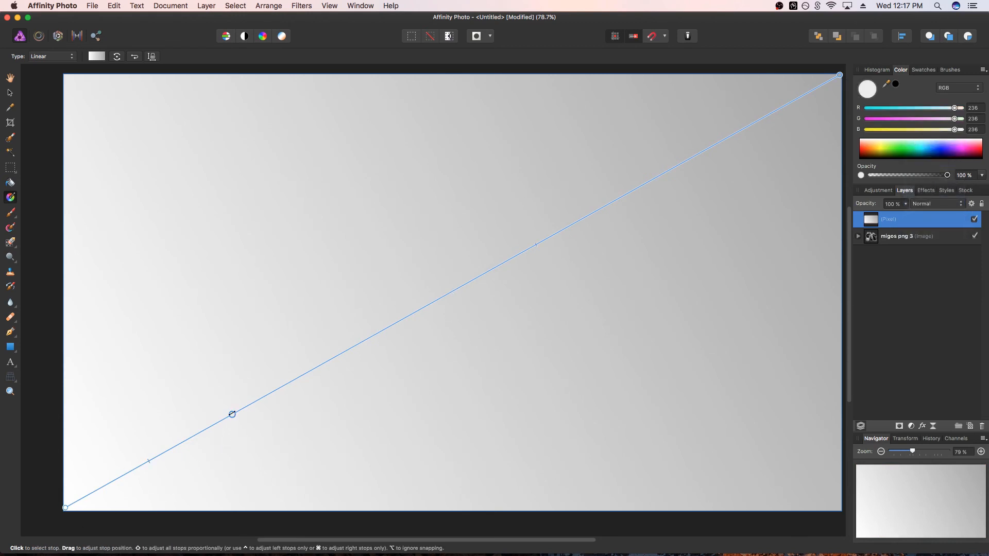
click(682, 164)
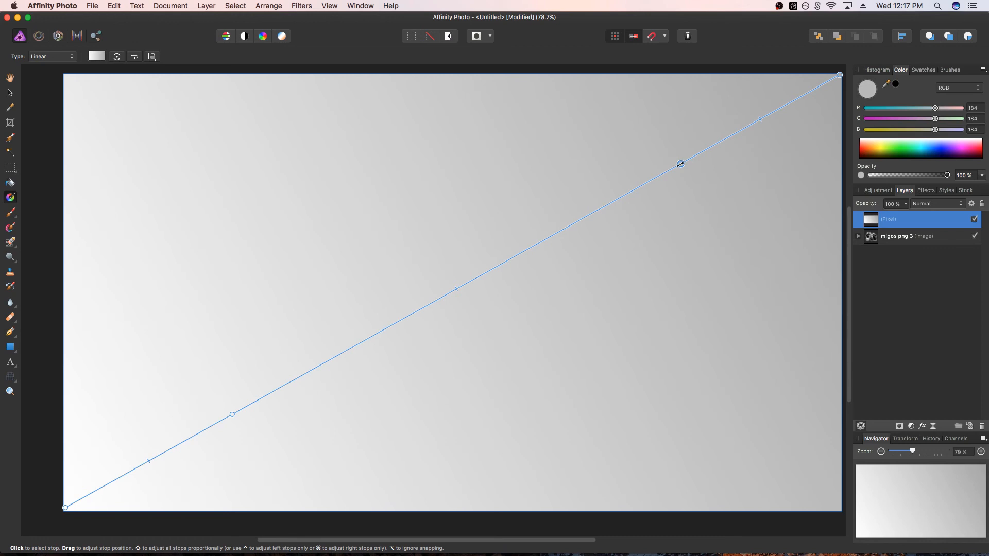
key(super+z)
key(super+z)
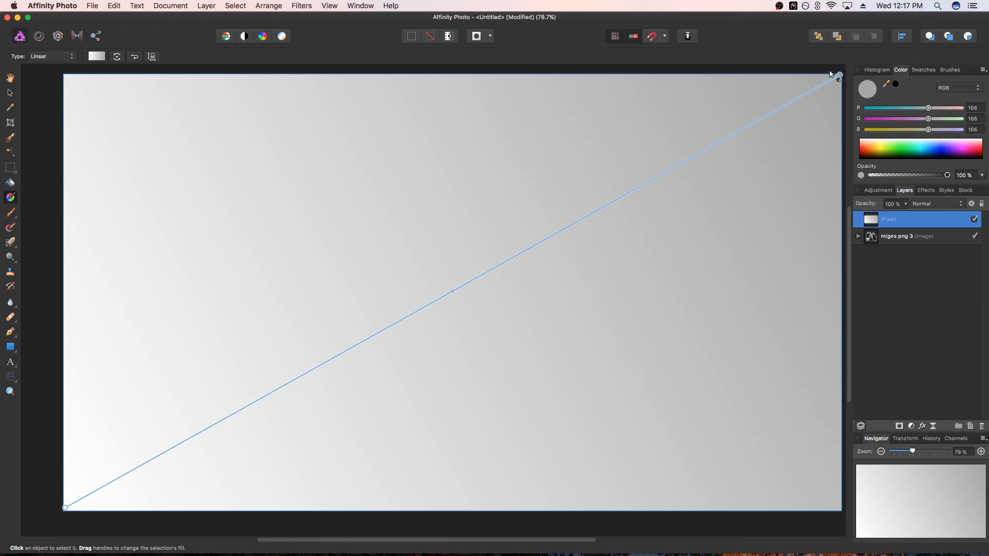
Colour the gradient's upper-right stop bright green, RGB 25, 255, 71, and its lower-left stop darker green, RGB 41, 164, 0.
click(906, 151)
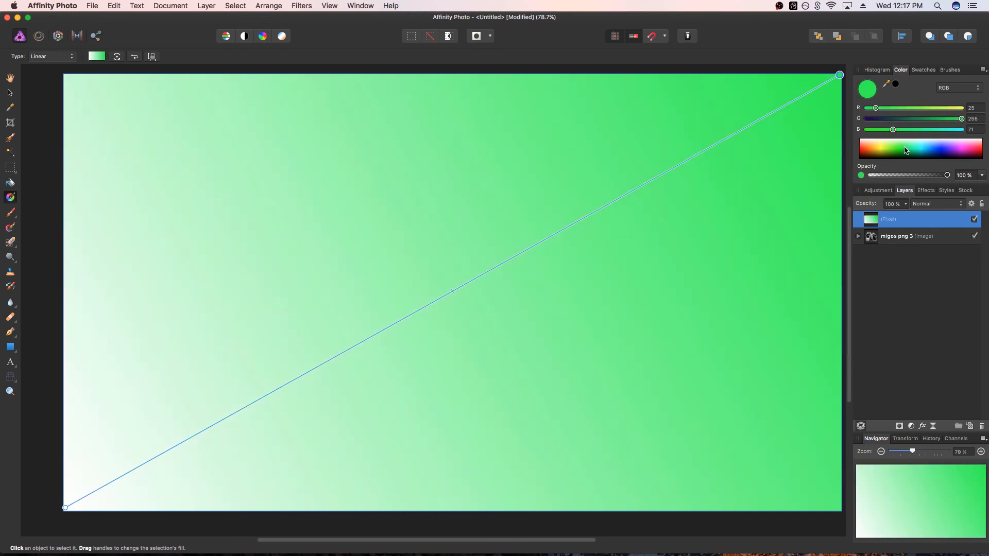
click(65, 508)
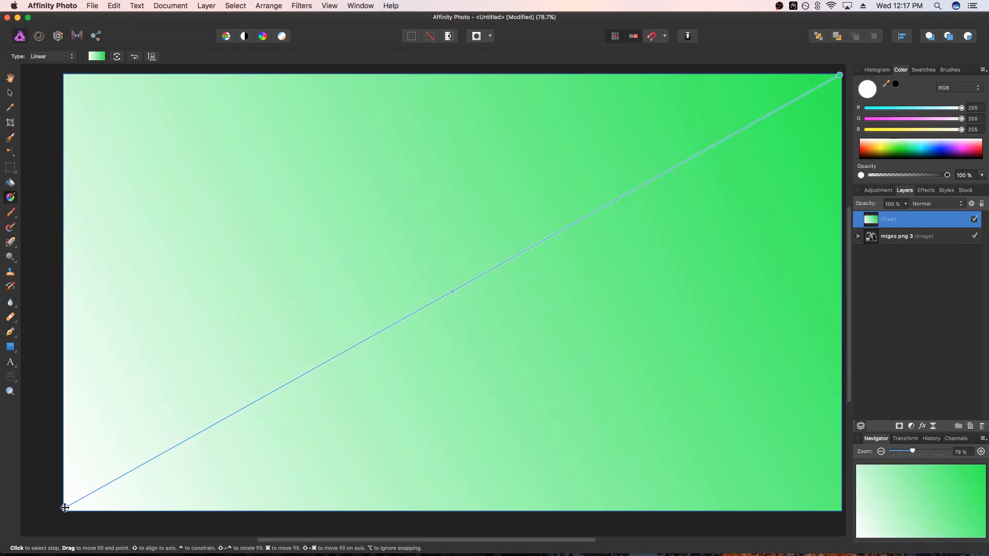
click(894, 154)
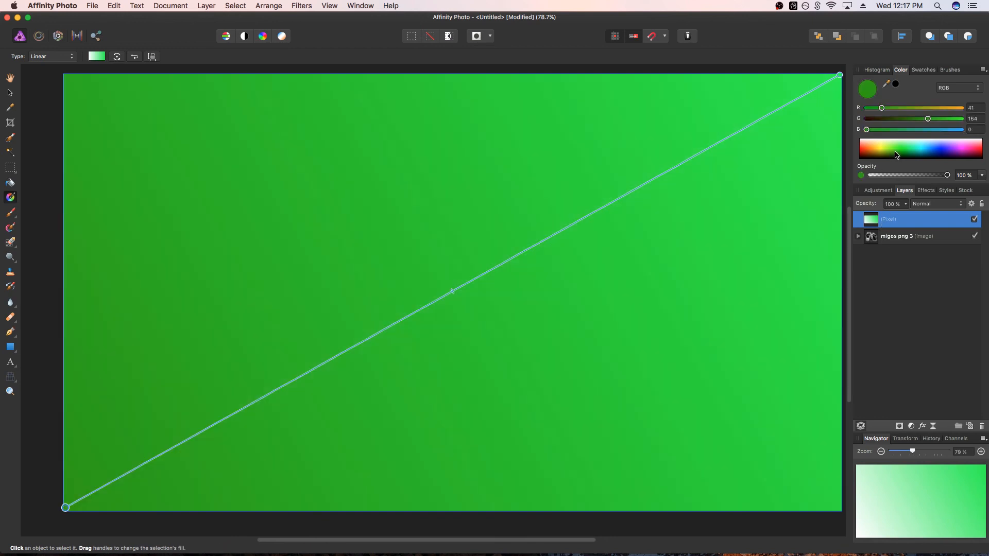
Refine the gradient's upper-right stop to RGB 46, 255, 17 and darken its lower-left stop to RGB 41, 128, 0.
click(840, 75)
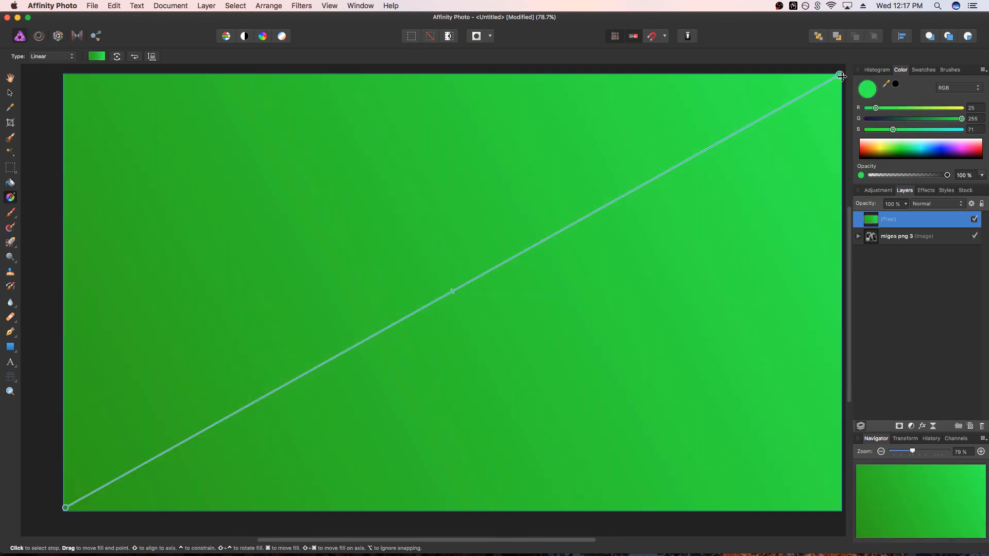
click(907, 147)
click(903, 147)
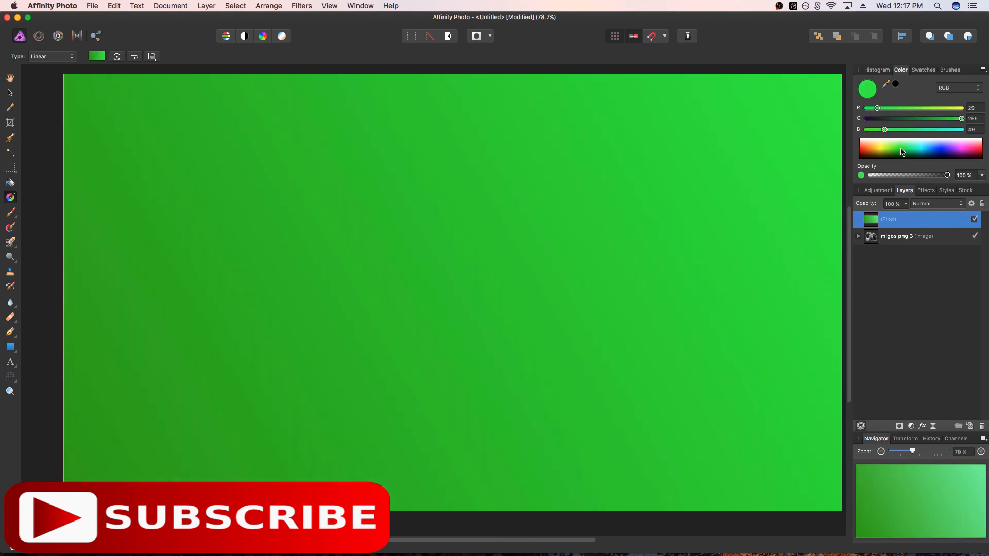
click(899, 150)
click(904, 149)
click(900, 148)
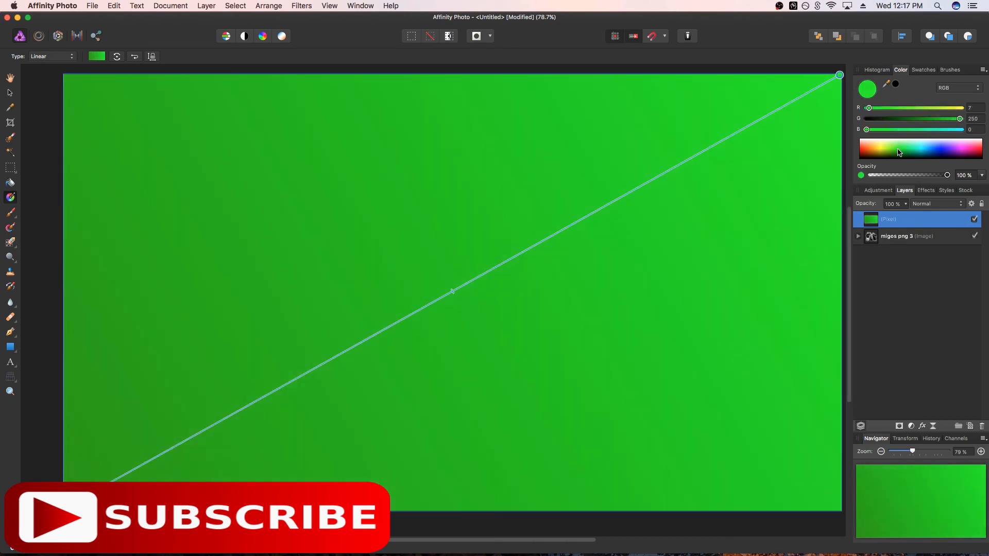
click(899, 150)
click(899, 150)
click(899, 150)
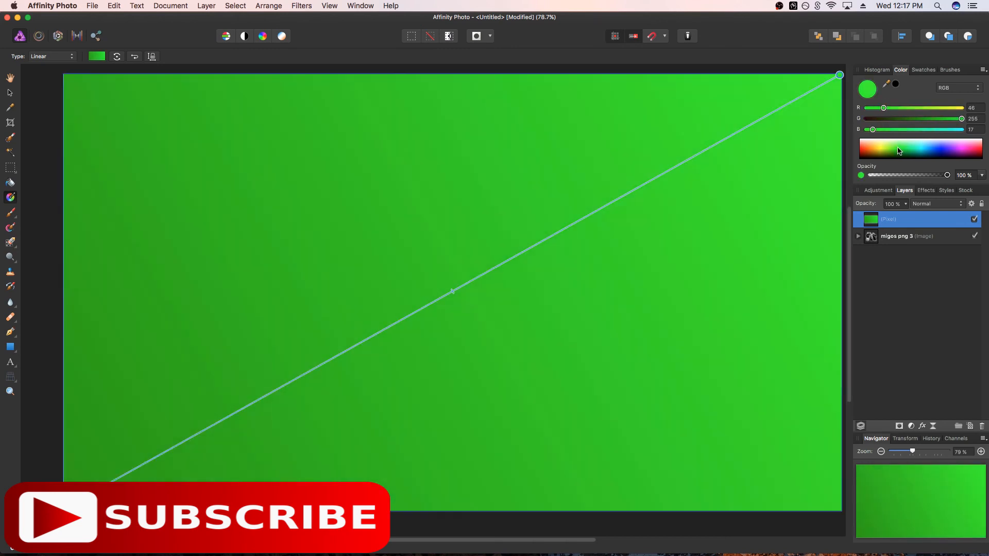
click(65, 506)
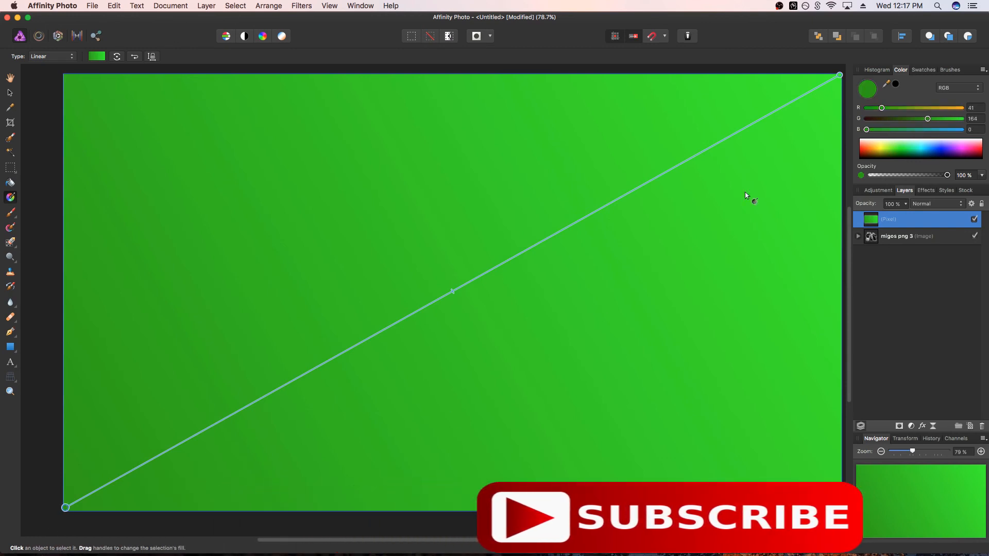
mouse_move(928, 120)
mouse_down()
mouse_move(896, 121)
mouse_move(914, 120)
mouse_up()
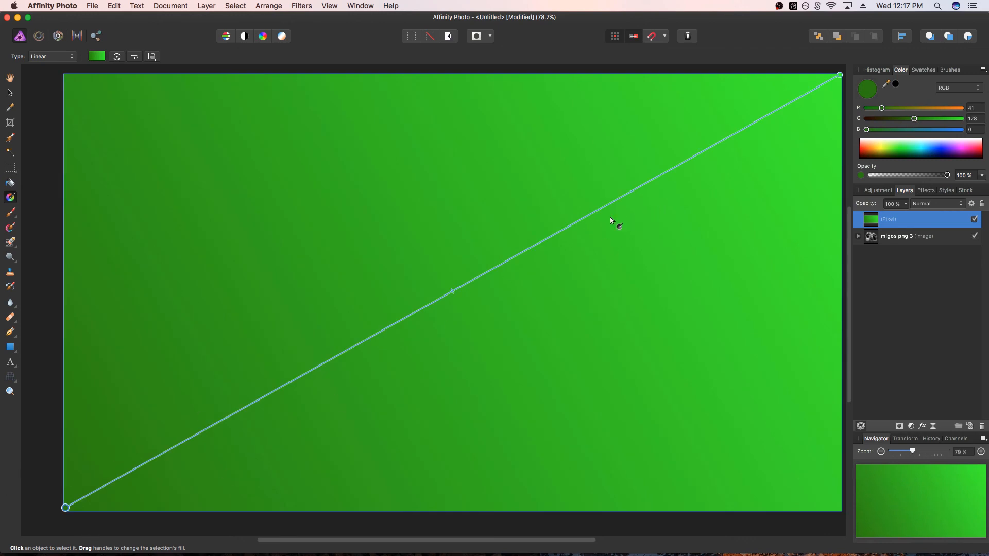
Set the green gradient layer's blend mode to Color Burn and move the "migos png 3" layer above it.
click(934, 206)
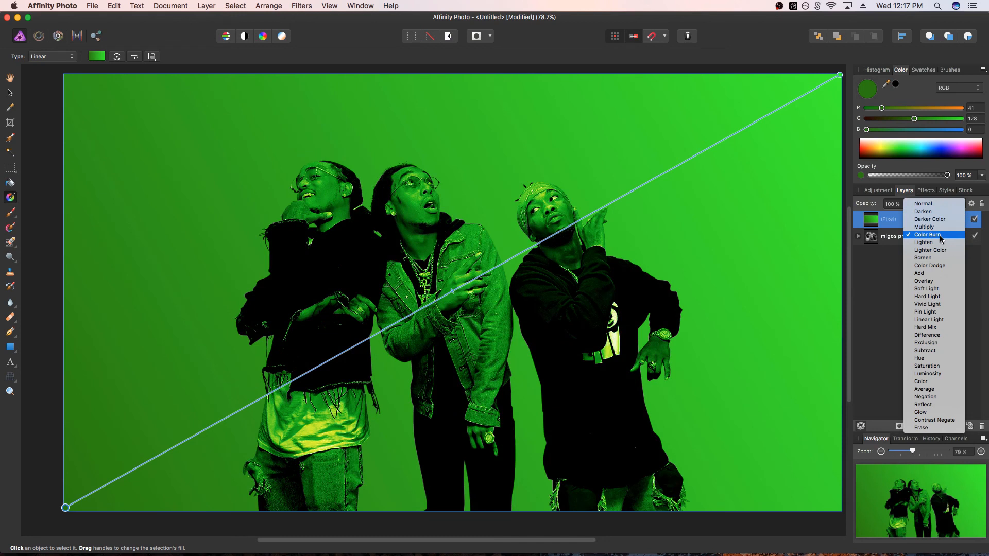
click(940, 235)
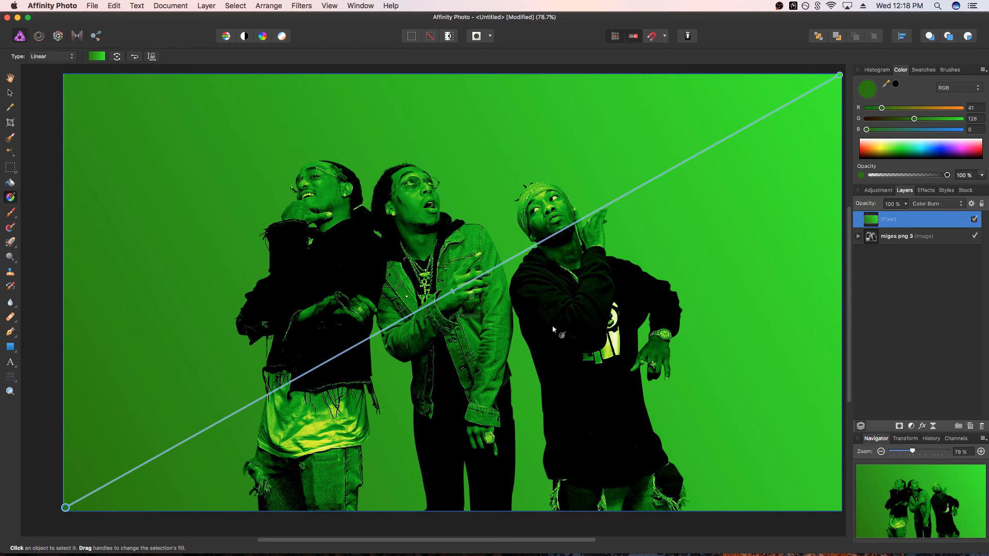
drag(936, 240, 932, 217)
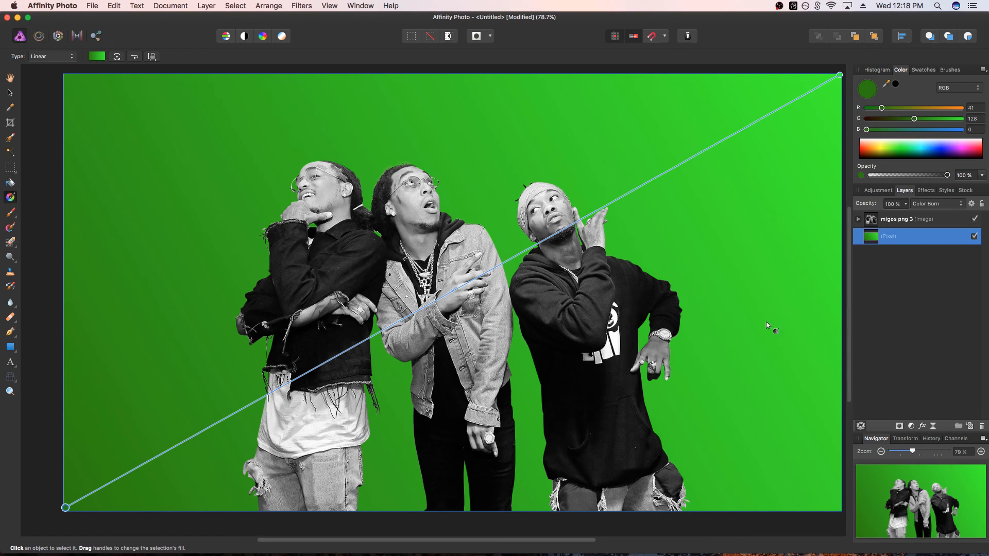
mouse_move(896, 227)
mouse_down()
mouse_move(899, 255)
mouse_move(919, 216)
mouse_up()
Apply the Clarity sharpening filter to the "migos png 3" layer with a radius of 100 px.
click(914, 225)
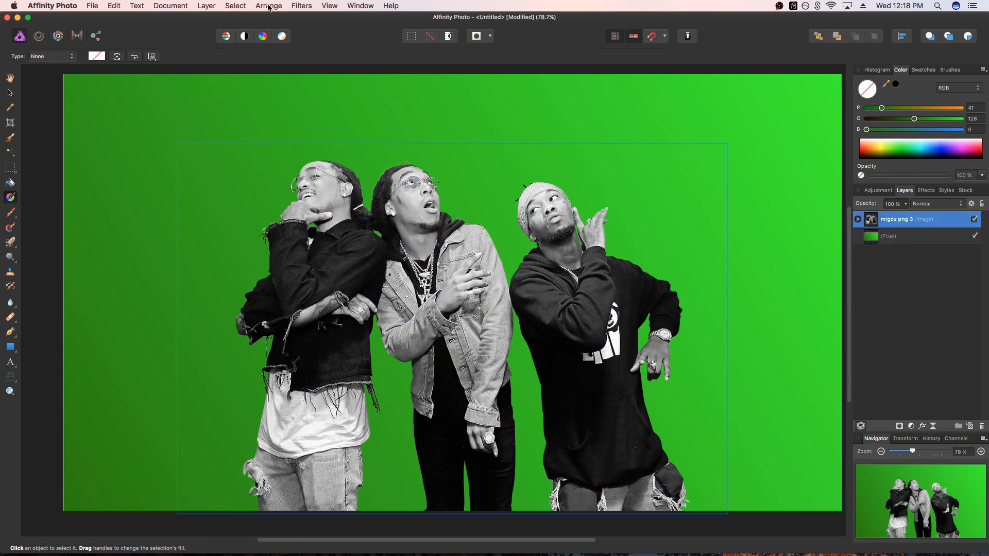
click(307, 7)
mouse_move(330, 31)
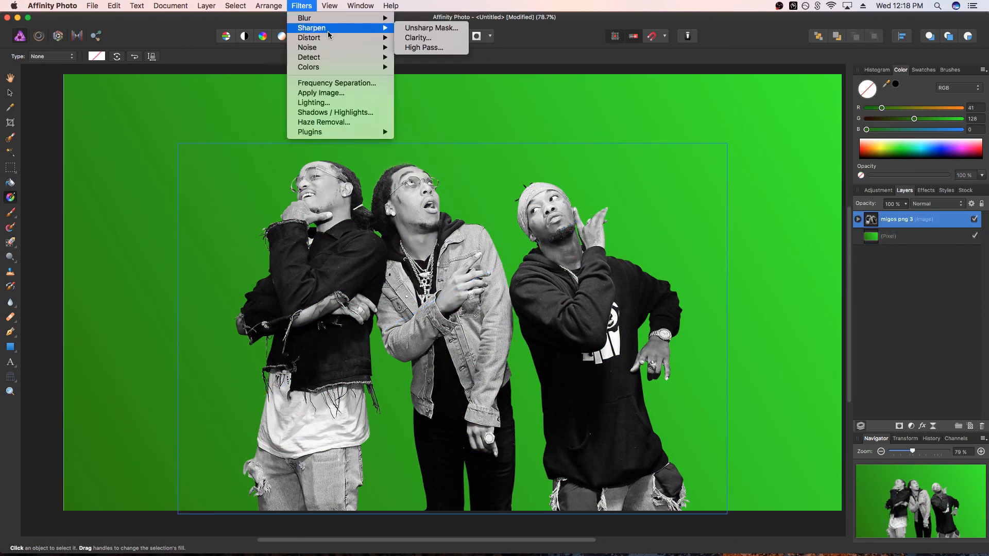
click(431, 38)
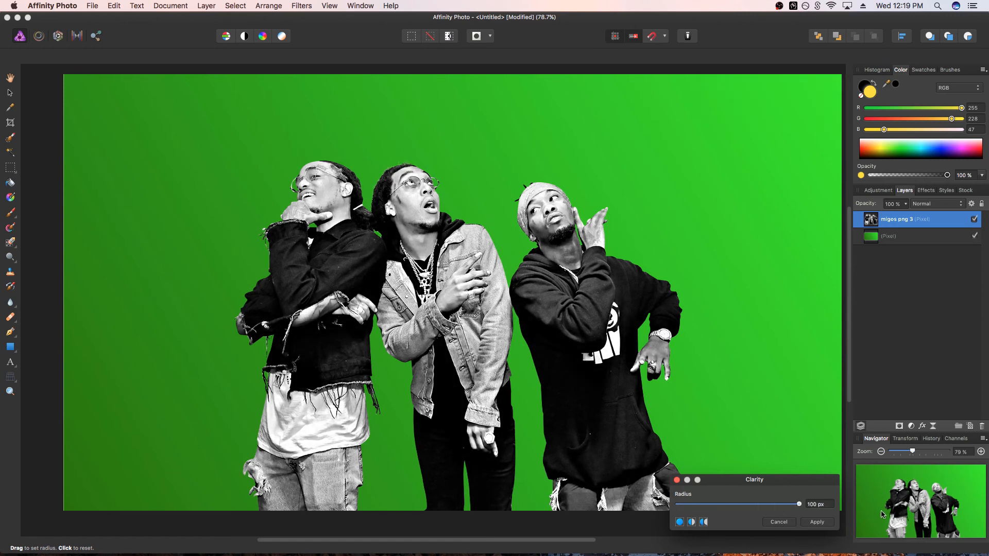
drag(799, 506, 669, 505)
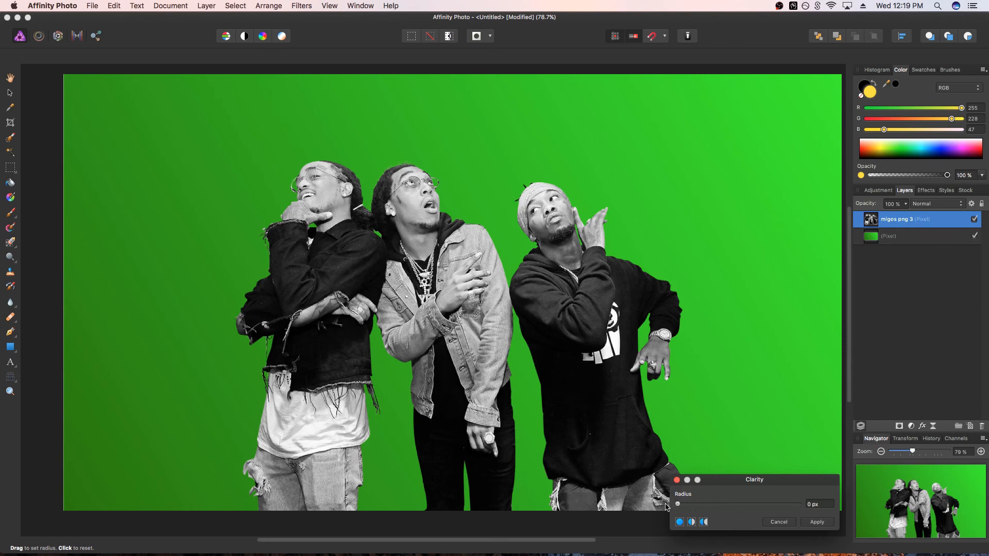
drag(666, 507, 986, 474)
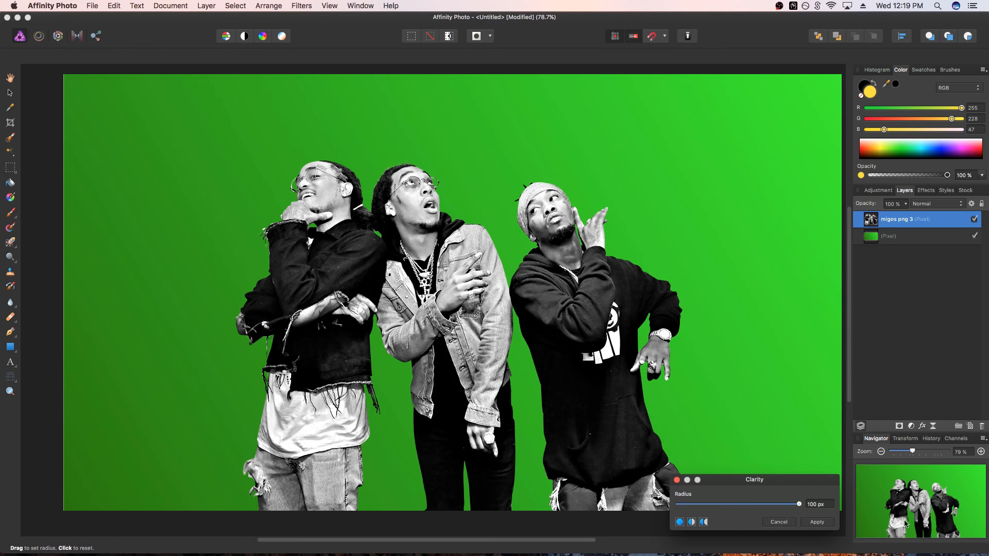
click(813, 522)
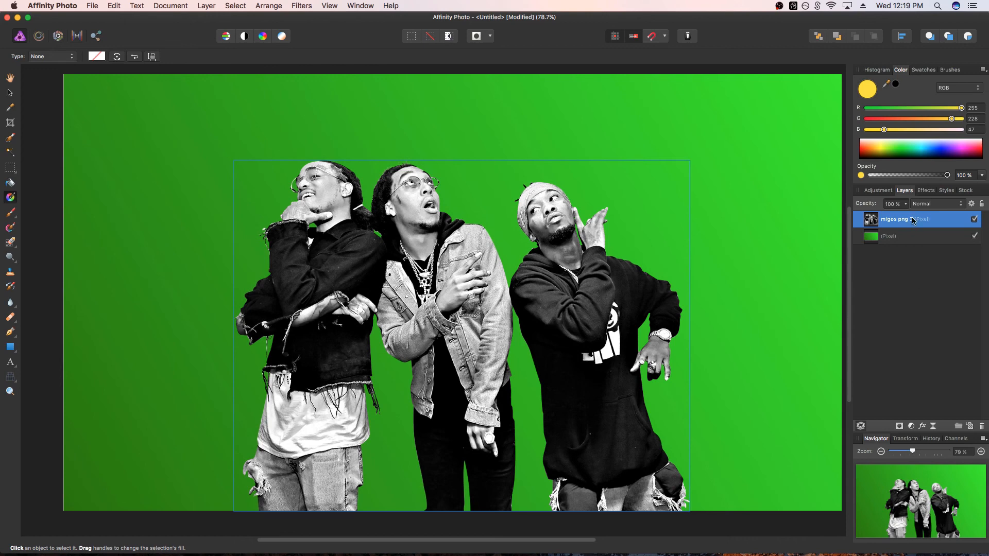
Try the sharpened image layer beneath the green gradient layer and return it to the top of the stack.
drag(912, 220, 912, 243)
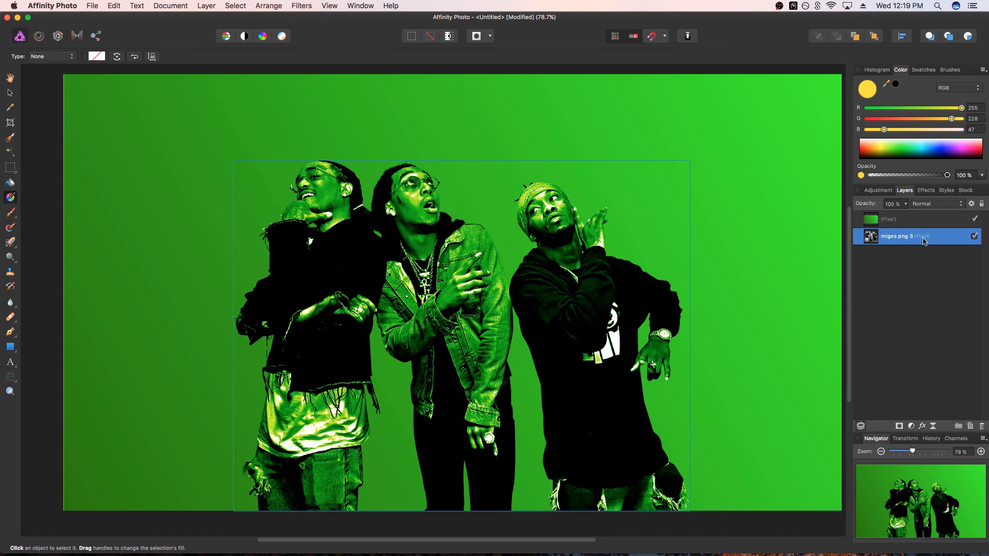
drag(913, 246, 913, 217)
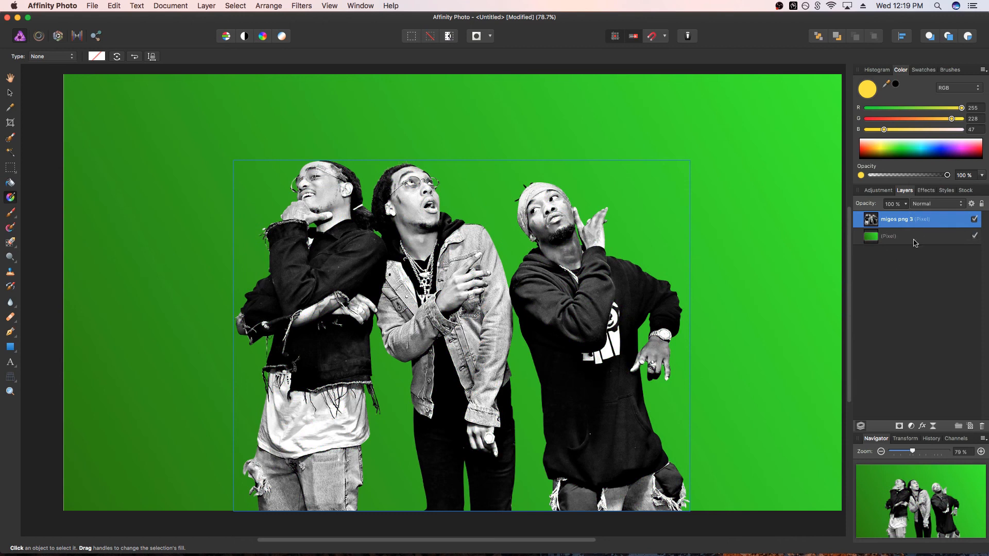
Add an outer shadow to the "migos png 3" layer with 100% opacity, 26% intensity and a radius slightly above 40 px.
click(922, 426)
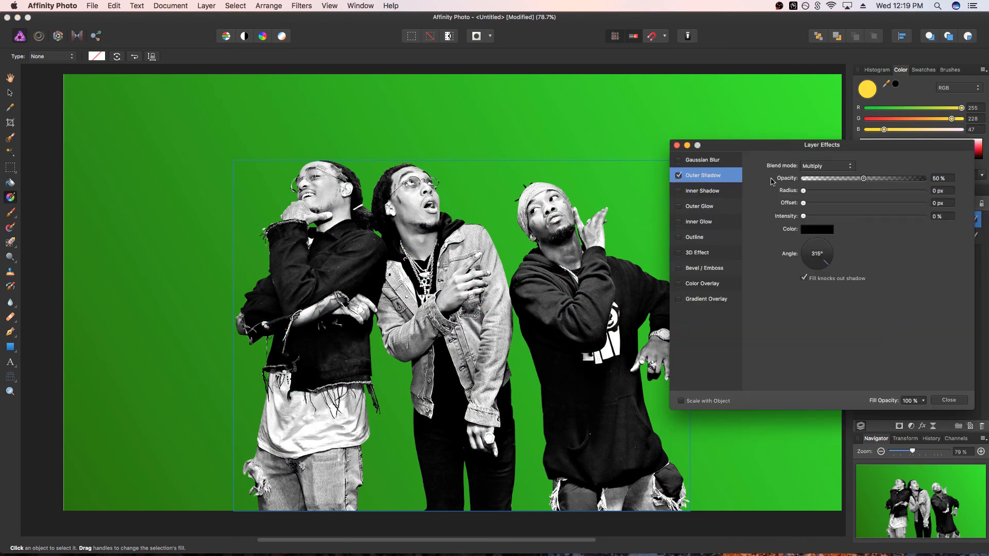
drag(863, 179, 982, 180)
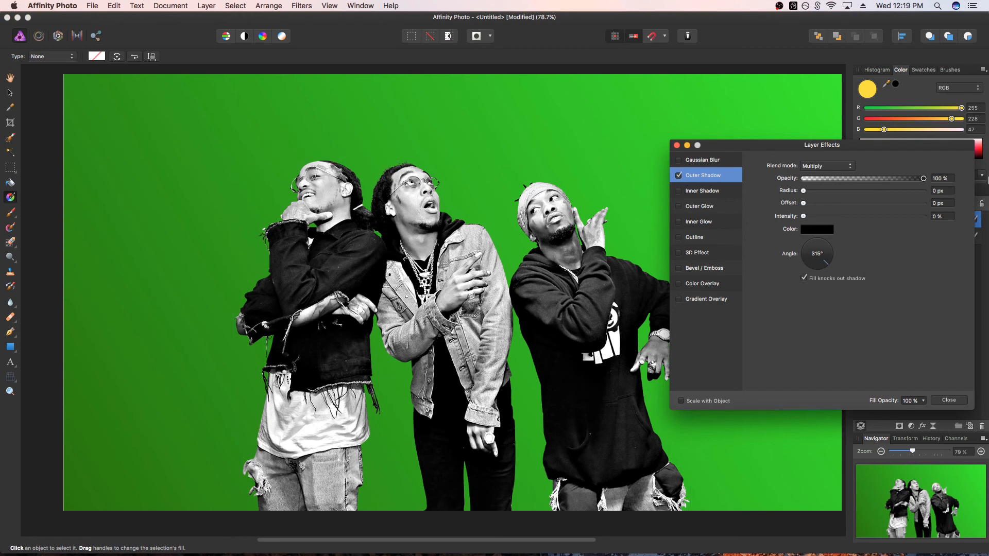
drag(803, 191, 897, 192)
drag(803, 216, 831, 214)
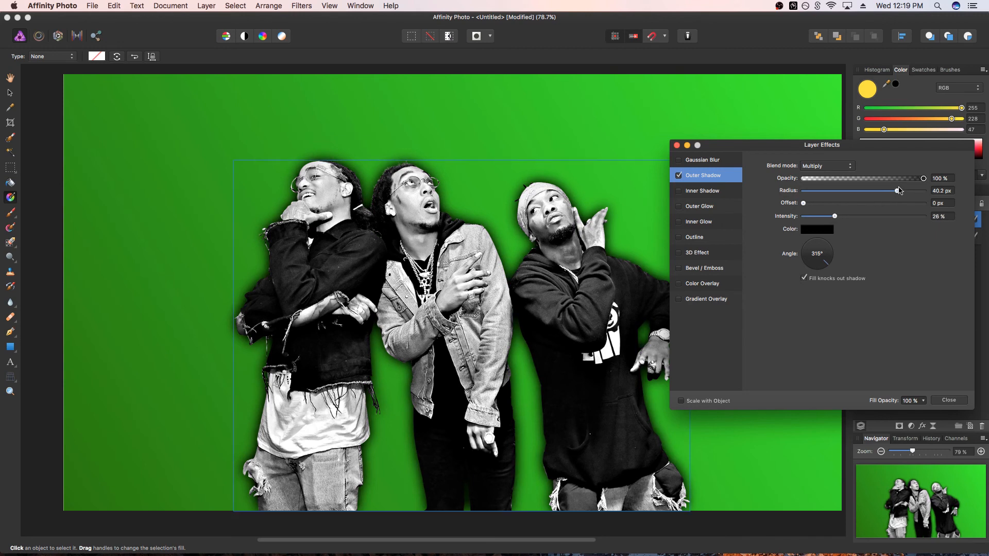
mouse_move(897, 190)
mouse_down()
mouse_move(916, 194)
mouse_move(897, 191)
mouse_move(908, 191)
mouse_up()
Try a pure red color overlay with the Multiply blend mode at 100% opacity on the image layer, and switch it off.
click(693, 284)
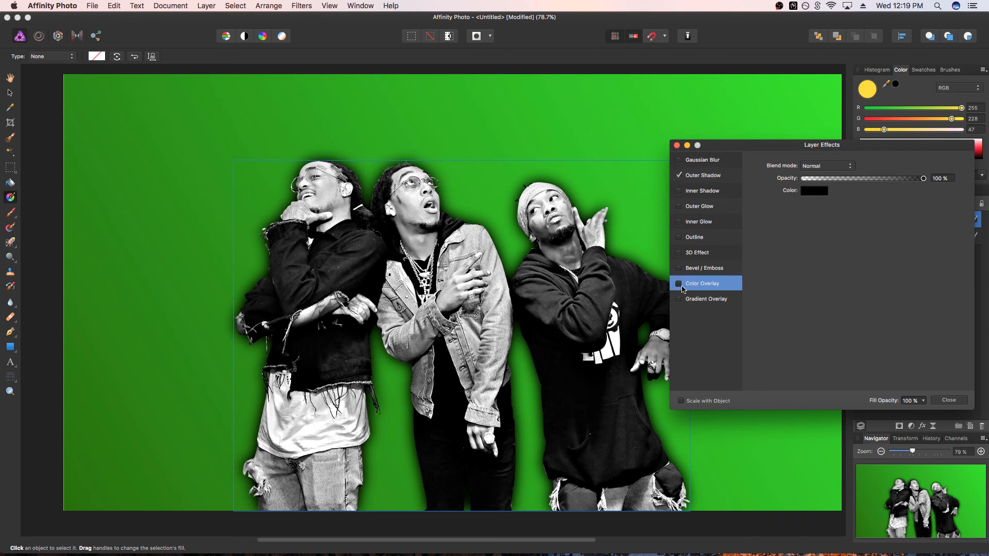
click(678, 284)
click(815, 191)
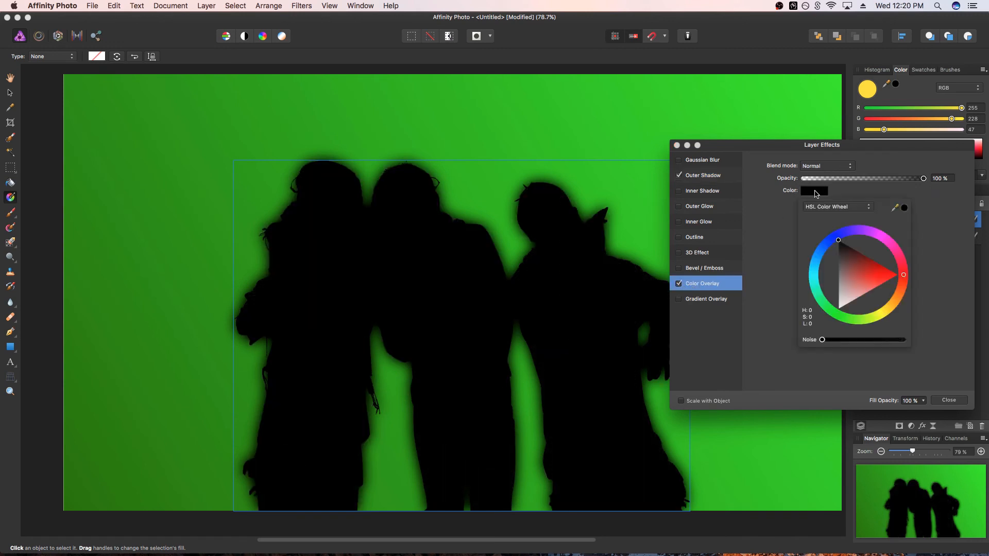
drag(838, 242, 897, 275)
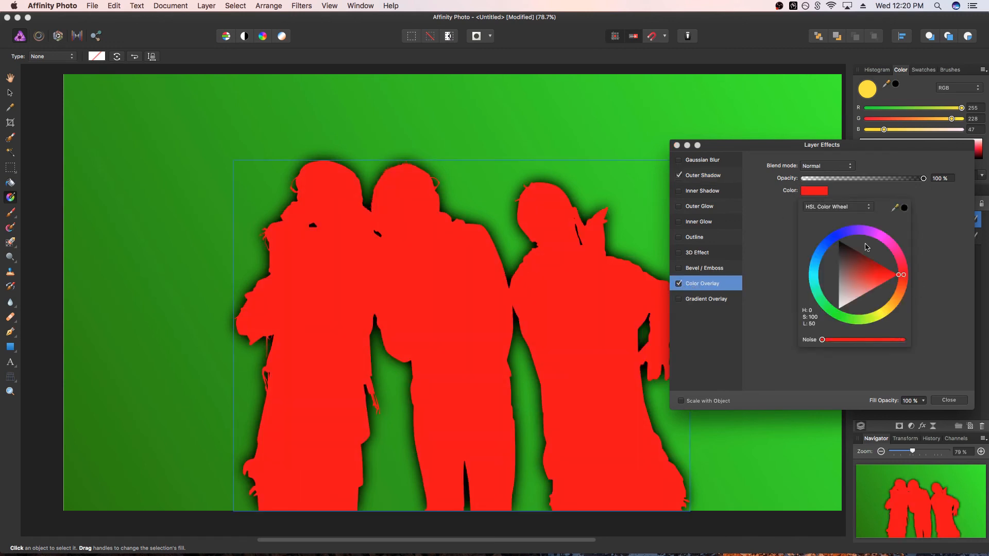
click(882, 181)
mouse_move(882, 181)
mouse_down()
mouse_move(855, 183)
mouse_move(924, 179)
mouse_up()
click(837, 165)
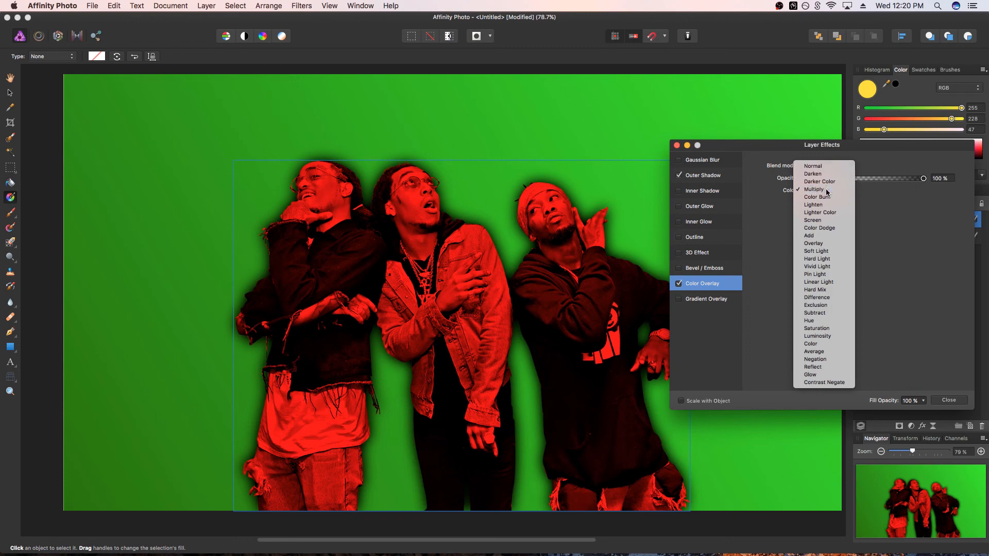
click(816, 189)
mouse_move(913, 182)
mouse_down()
mouse_move(850, 183)
mouse_move(925, 180)
mouse_up()
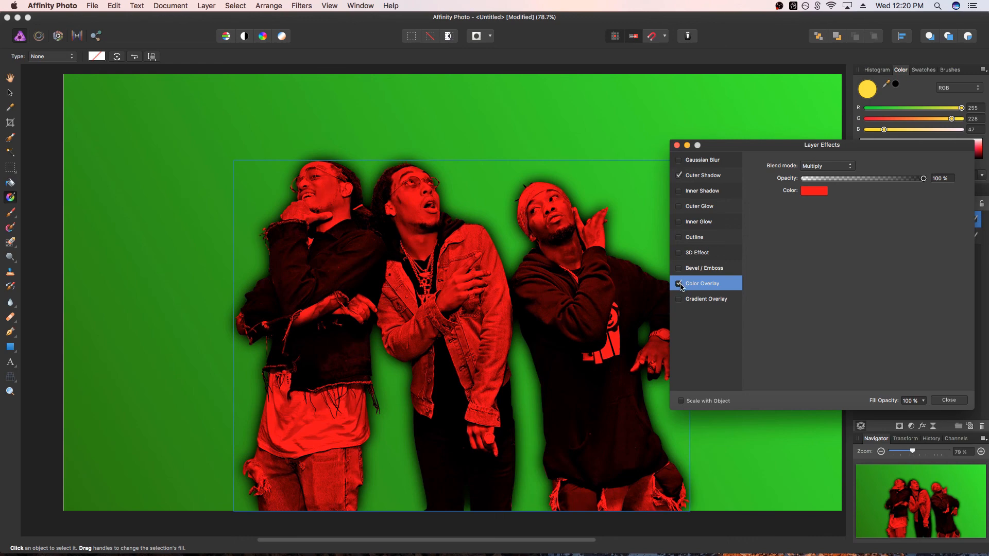
click(679, 283)
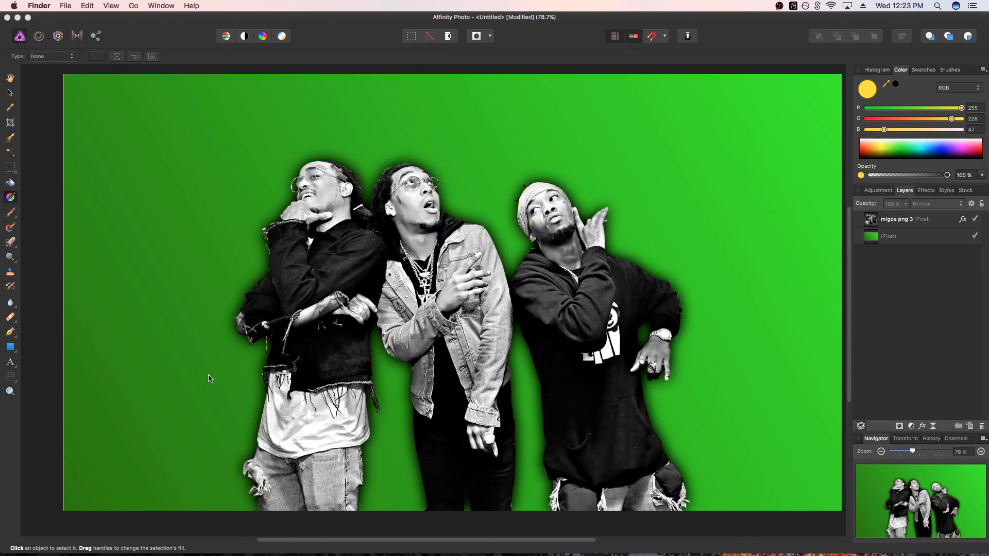
Draw a yellow rectangle as a band across the canvas's upper edge, extending past both sides and ending just above the three figures' heads.
click(10, 348)
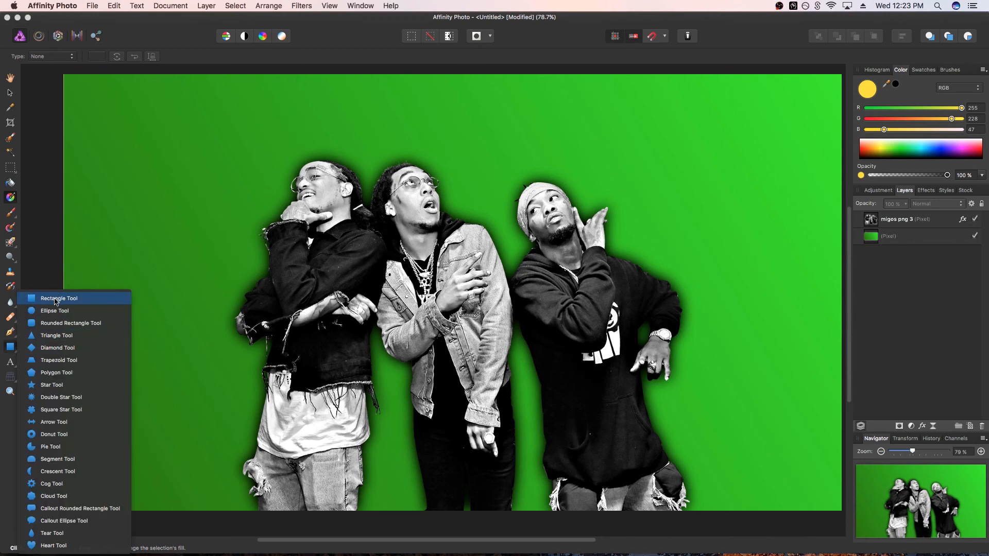
click(56, 301)
scroll(36, 103, up, 1)
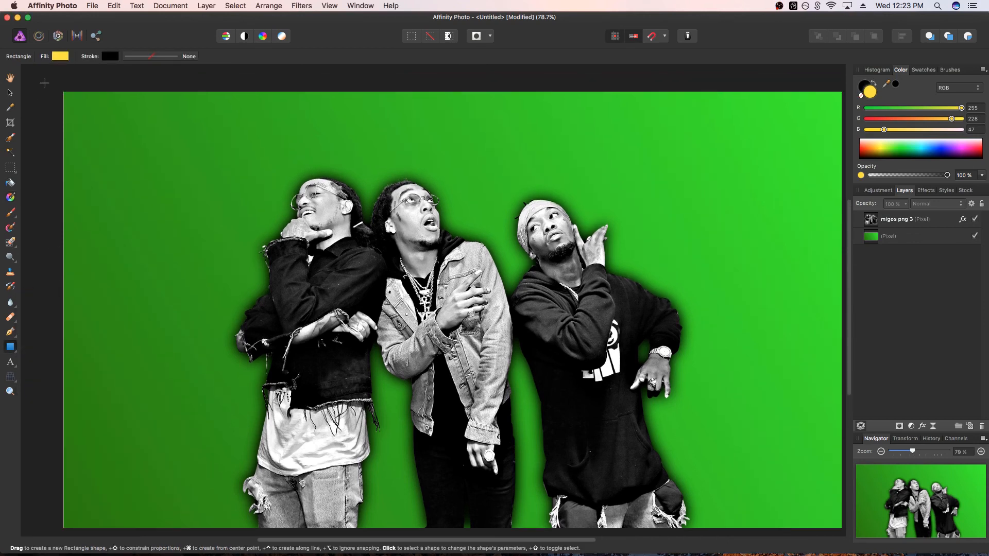
drag(45, 83, 540, 168)
mouse_move(812, 168)
mouse_down()
mouse_move(845, 169)
mouse_move(828, 169)
mouse_up()
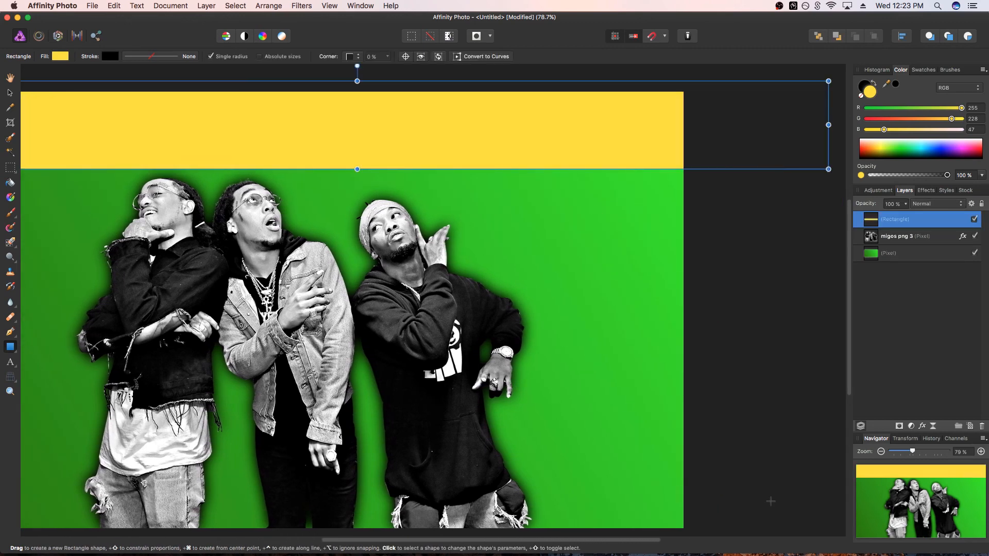
Center the yellow band horizontally on the canvas.
drag(913, 453, 901, 455)
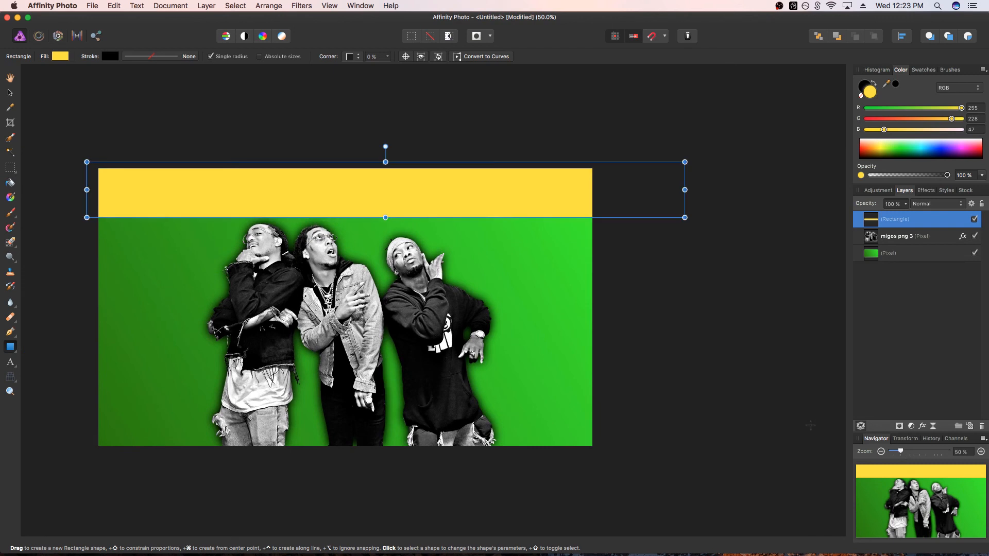
right_click(226, 198)
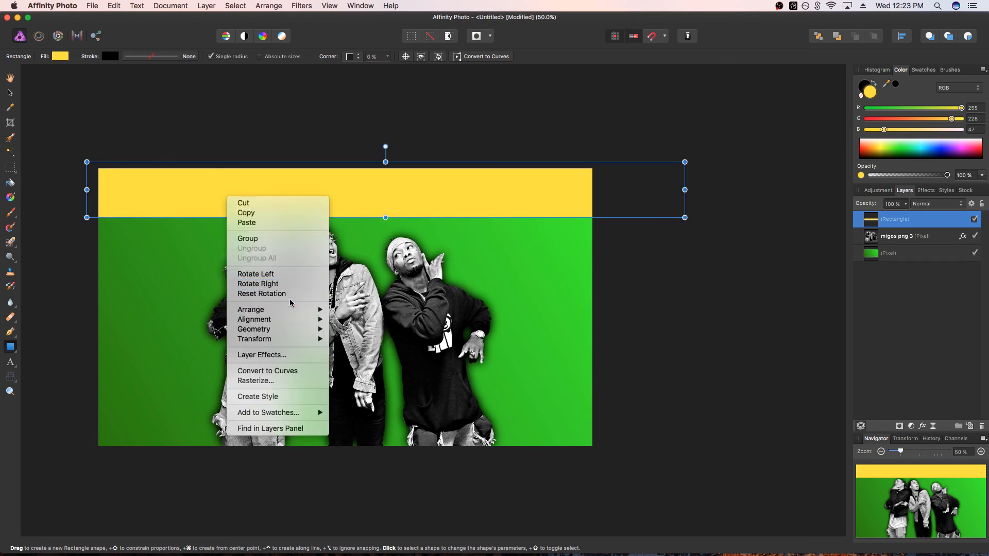
mouse_move(289, 319)
click(371, 328)
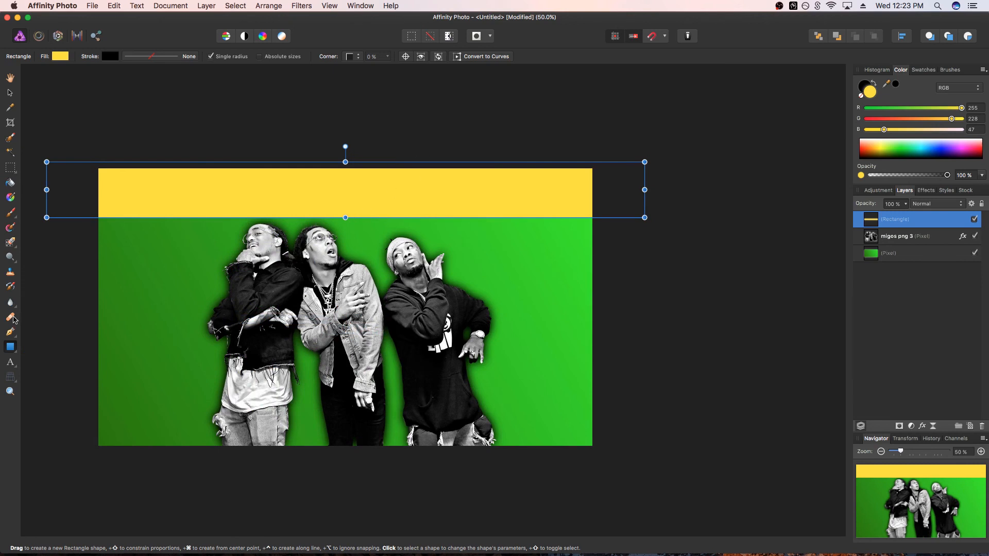
Stretch the green gradient layer slightly beyond the canvas edges on all four sides.
click(10, 92)
click(163, 337)
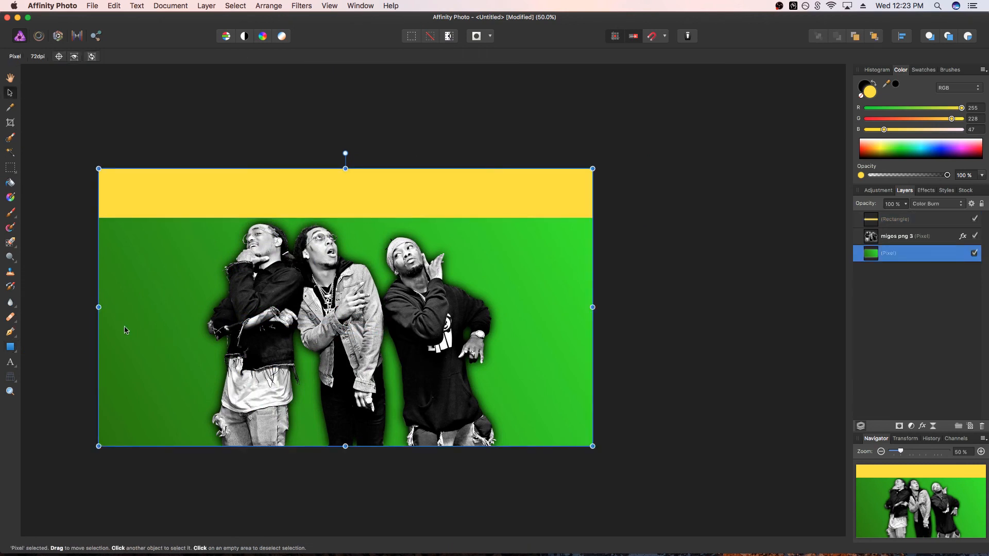
drag(98, 307, 95, 307)
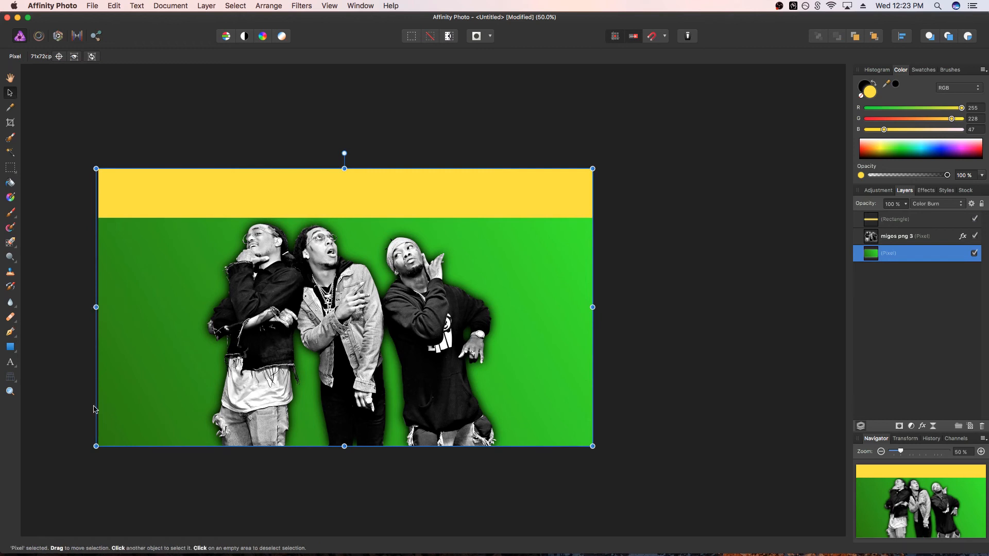
drag(96, 446, 94, 447)
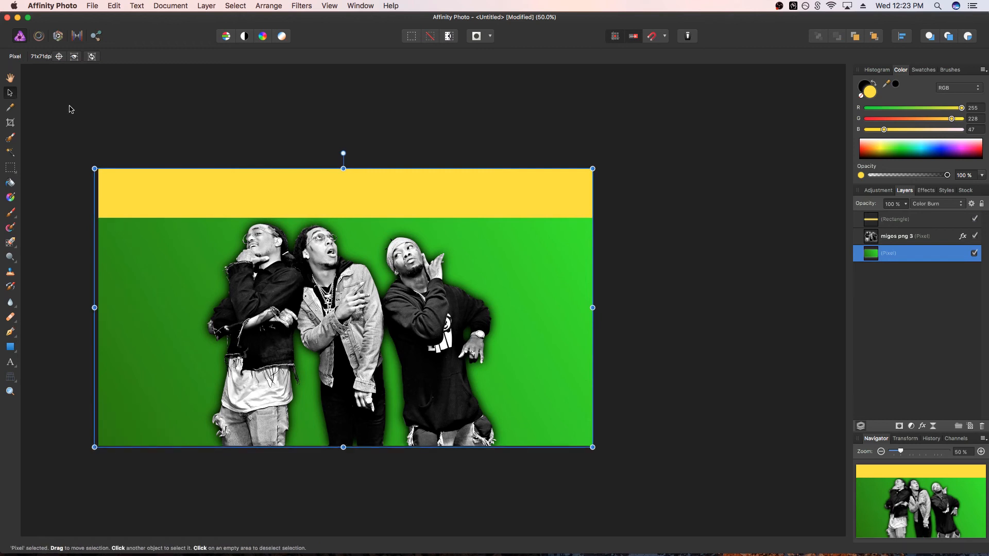
drag(343, 168, 343, 166)
drag(593, 306, 595, 307)
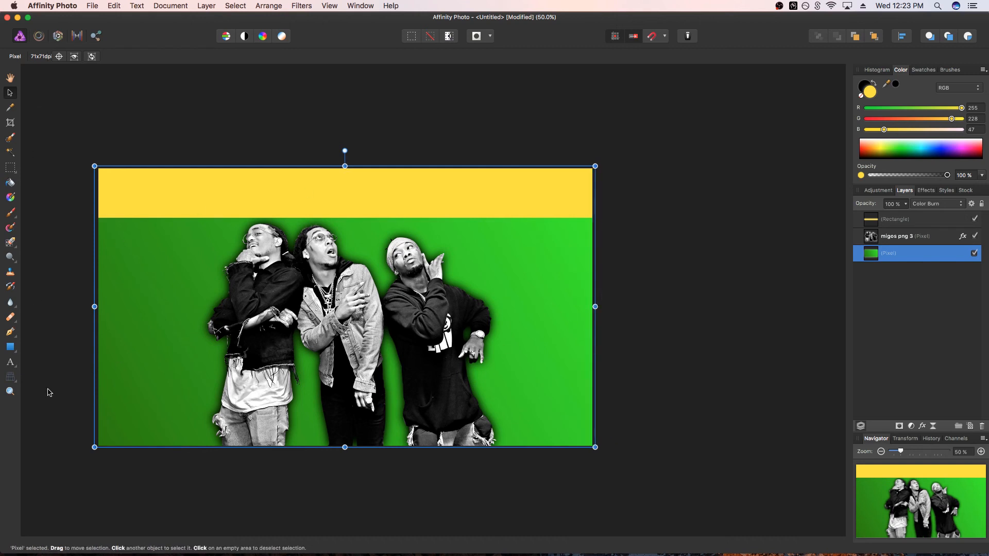
Change the upper band's fill color to black.
click(177, 205)
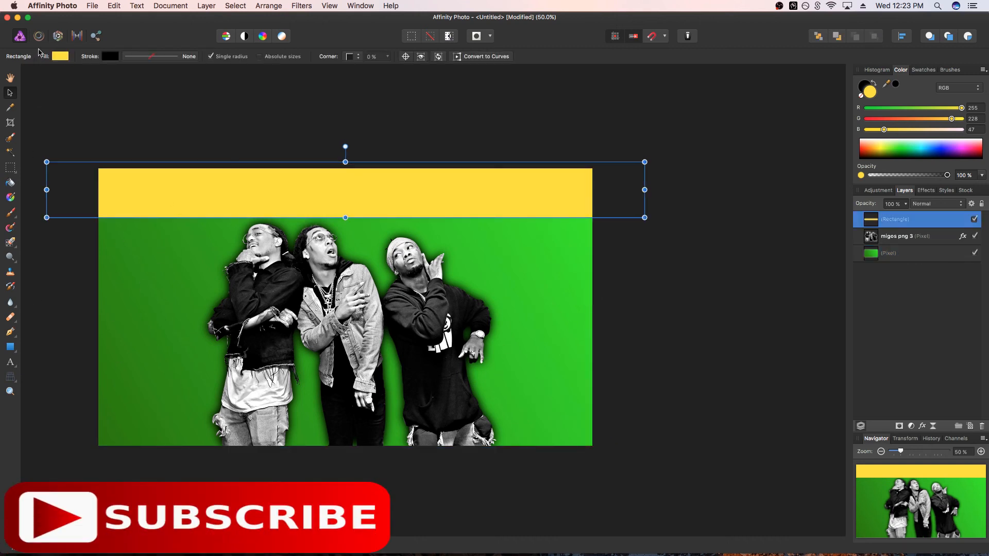
click(60, 56)
drag(138, 160, 139, 106)
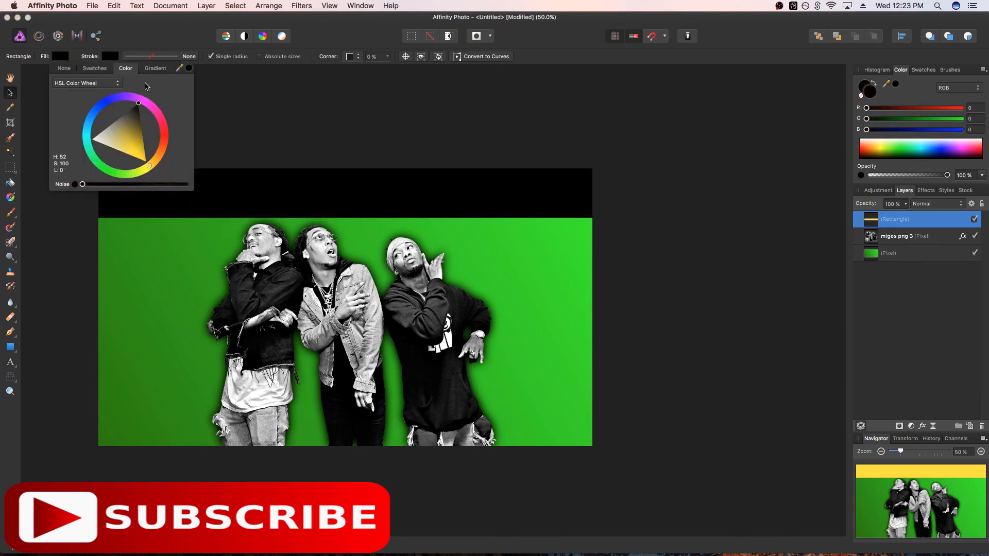
click(339, 133)
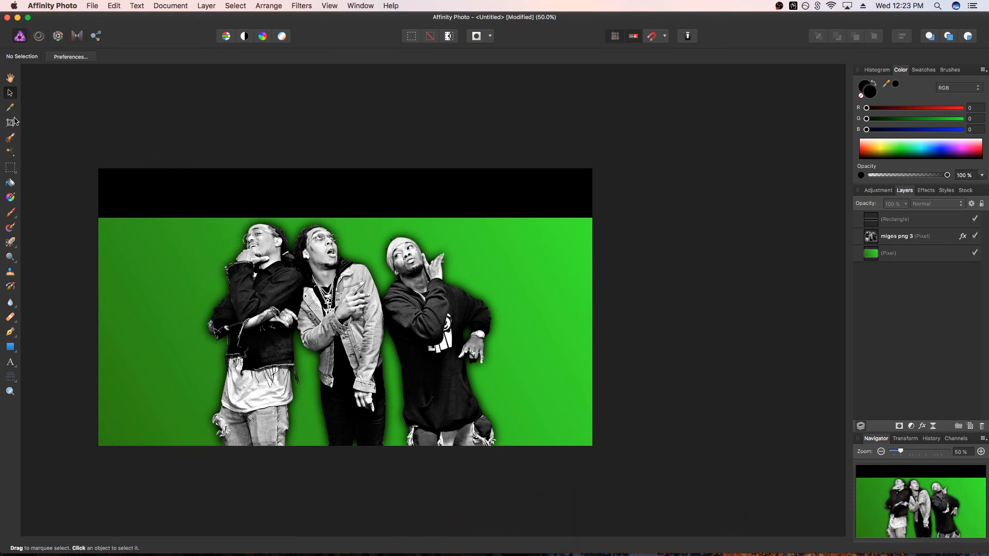
Duplicate the black band to the canvas's lower edge and narrow the copy from both sides to about a third of the canvas width.
click(212, 197)
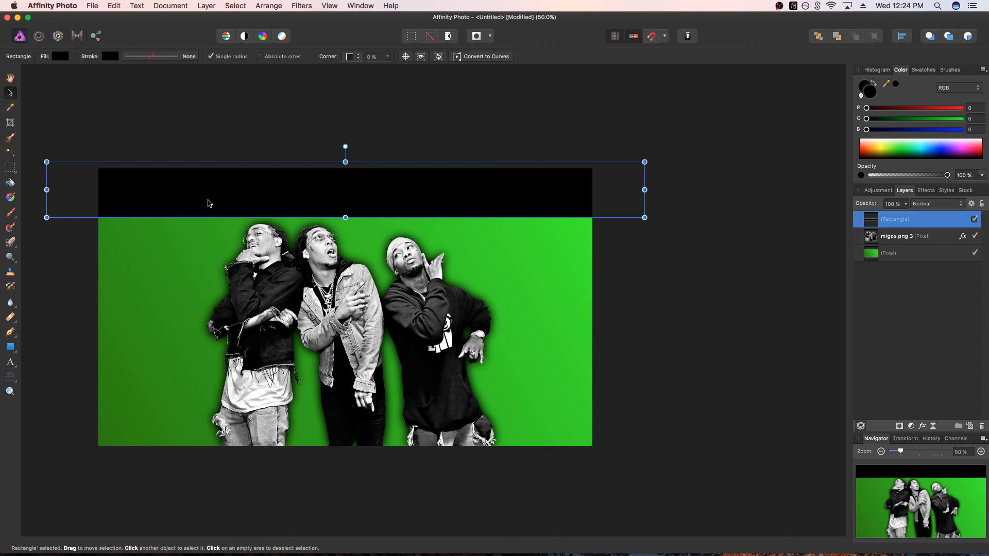
drag(208, 203, 208, 435)
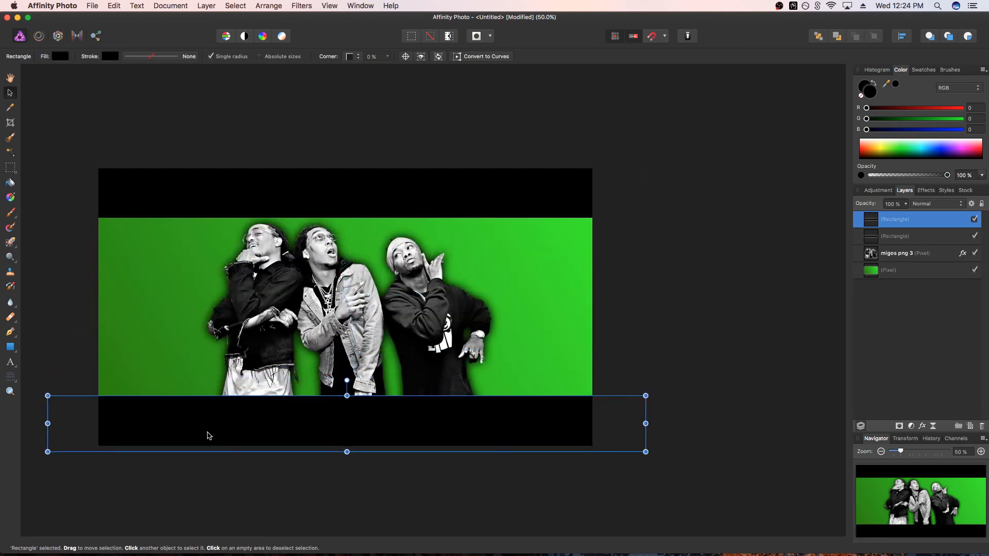
drag(47, 423, 217, 424)
drag(645, 424, 473, 429)
click(314, 487)
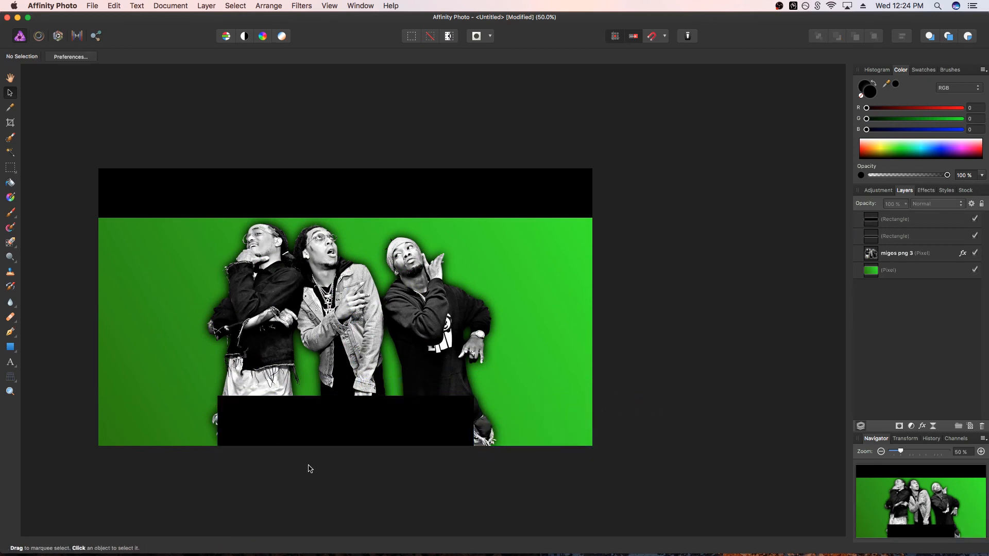
click(308, 435)
drag(217, 424, 259, 423)
drag(472, 424, 430, 424)
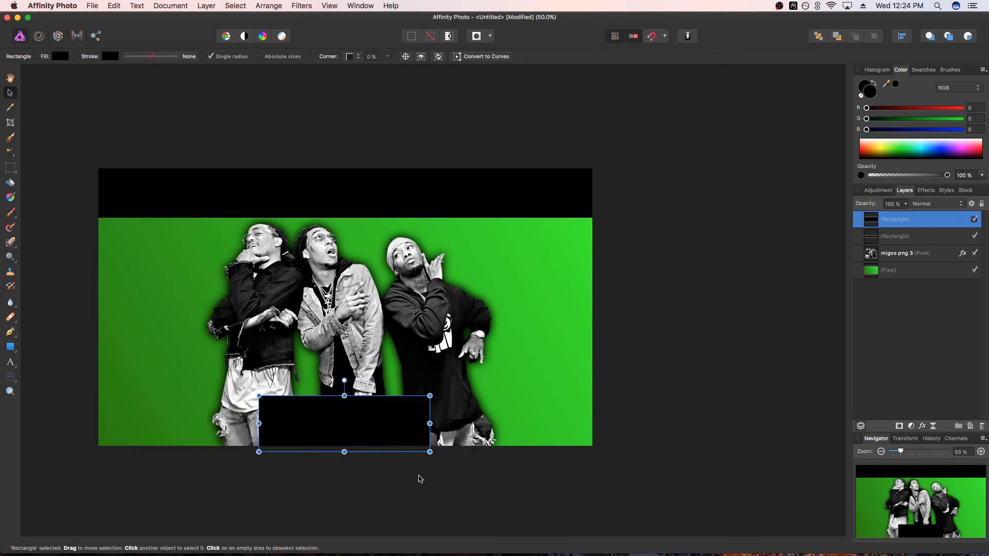
click(419, 477)
Center the narrowed lower black rectangle horizontally on the canvas.
right_click(353, 428)
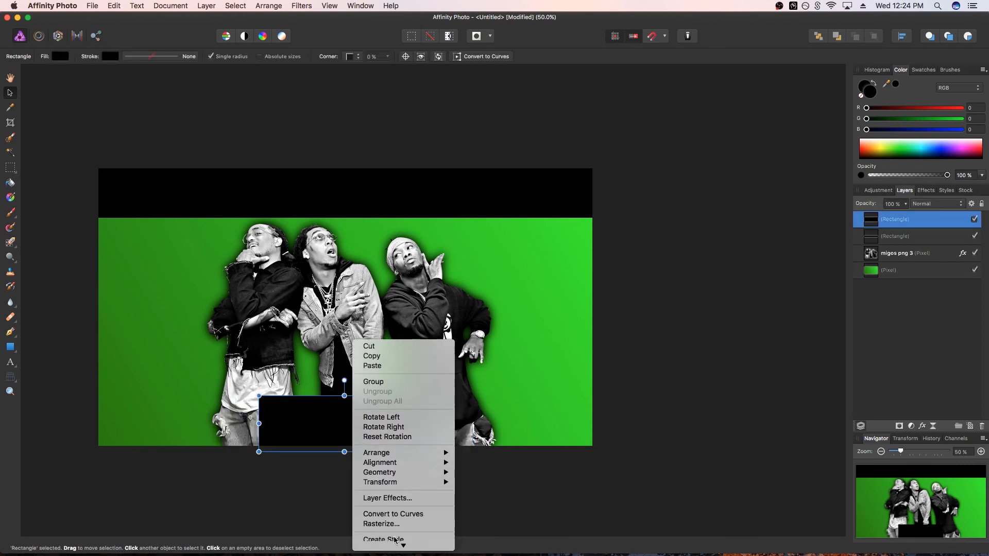
mouse_move(410, 466)
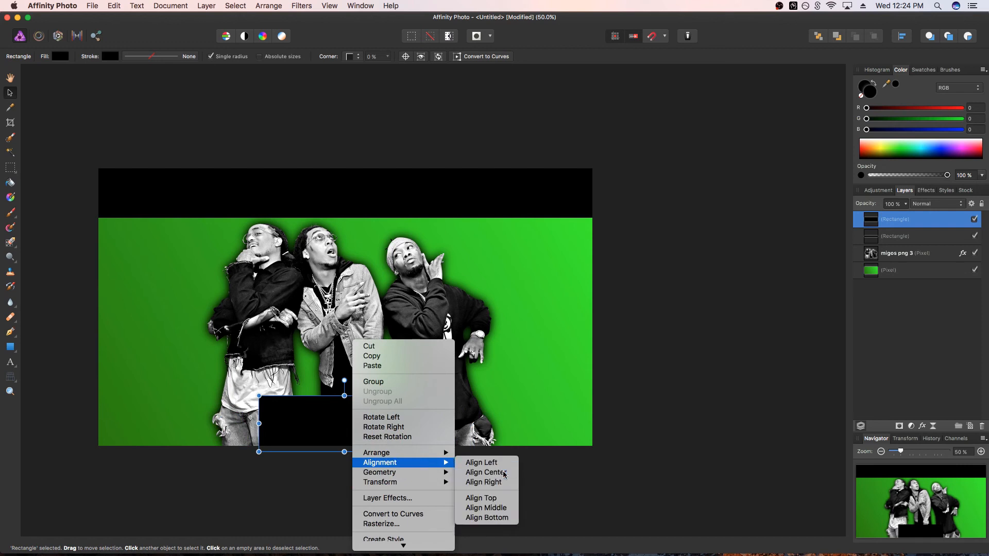
click(486, 473)
click(354, 482)
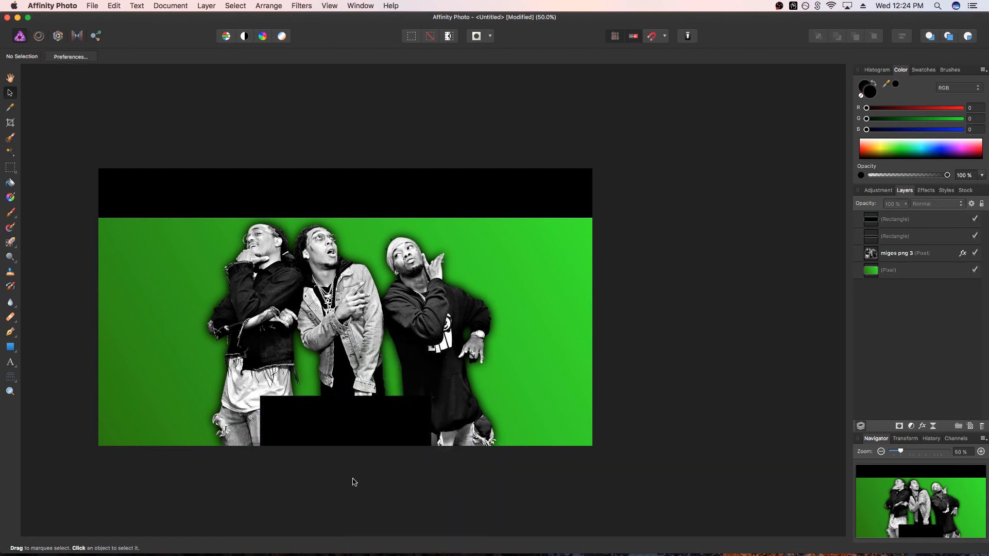
Set the font for new artistic text to Impact.
click(10, 363)
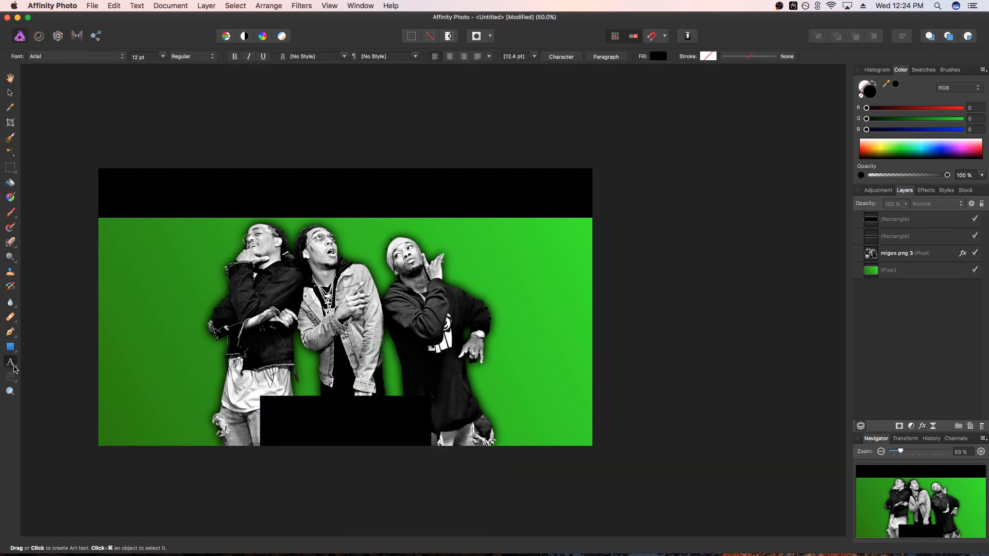
click(38, 366)
click(68, 60)
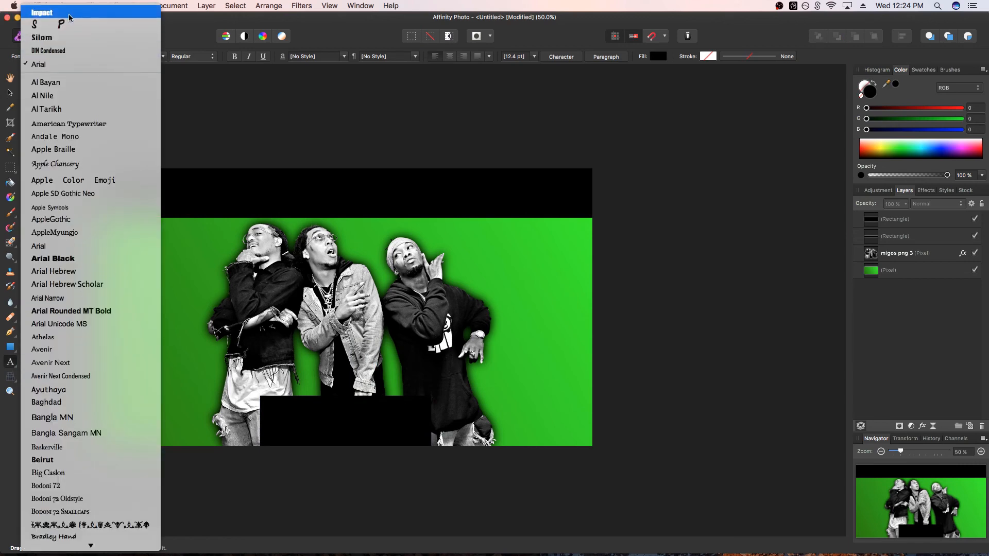
click(73, 17)
Try placing artistic text of about 173.3 pt with a white fill at the start of the upper black band.
drag(99, 178, 112, 211)
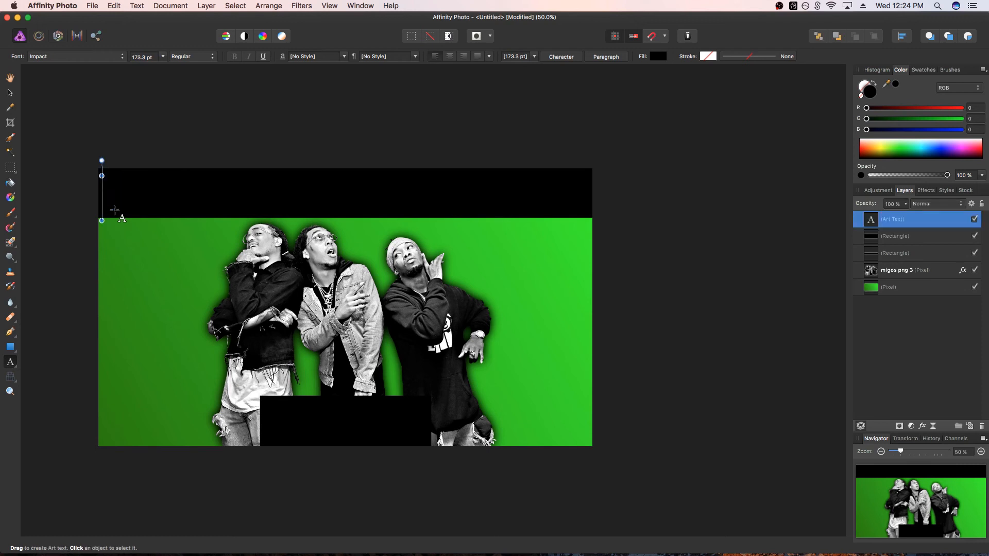
click(657, 56)
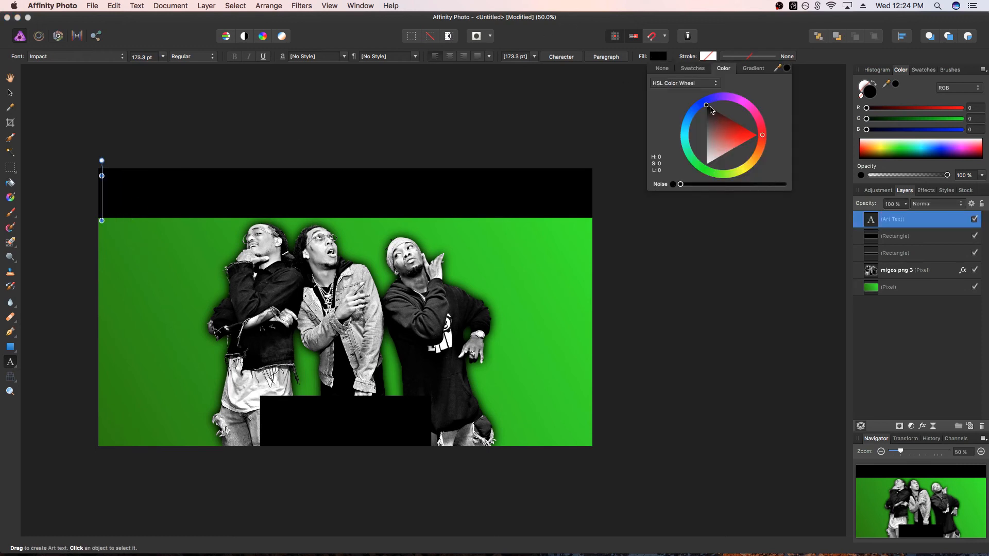
drag(710, 109, 703, 169)
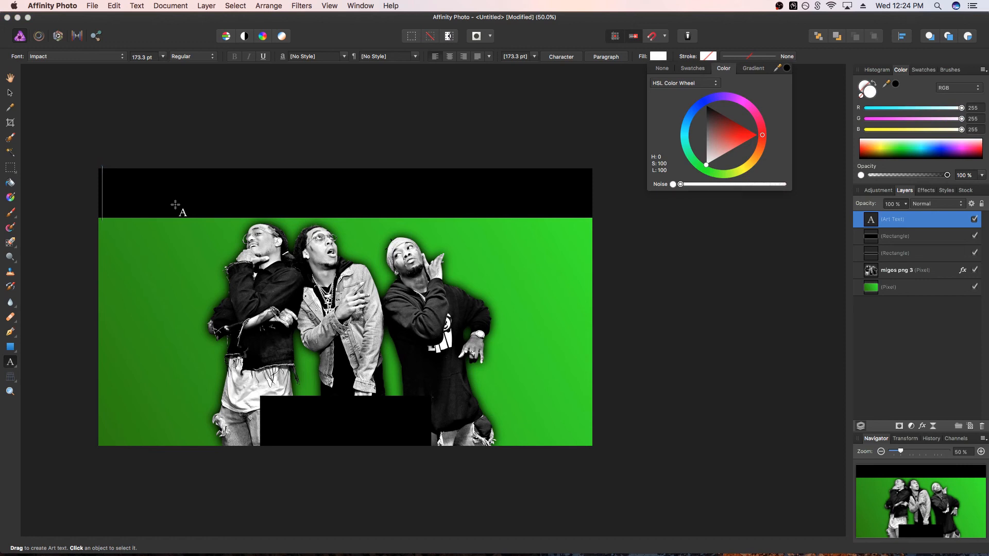
click(10, 93)
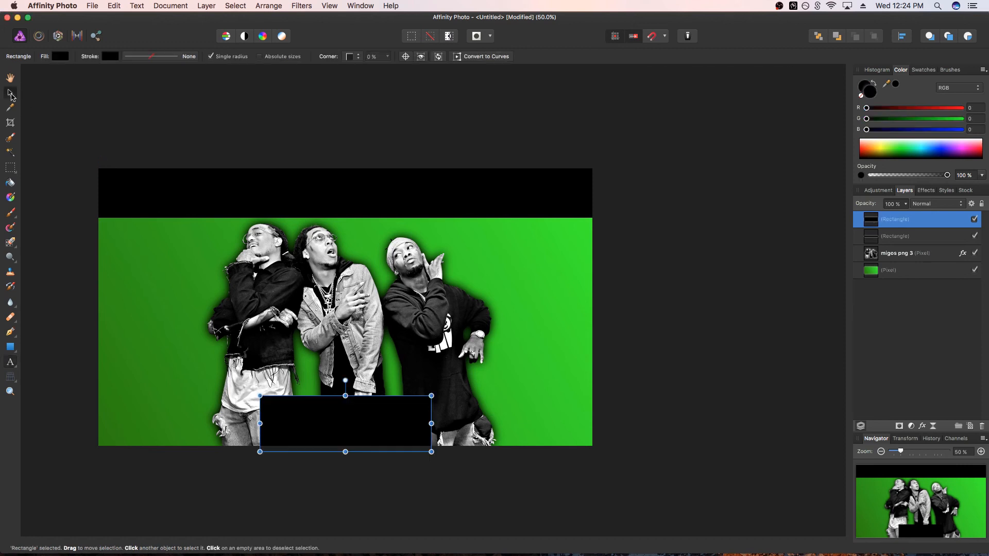
Add white artistic text "MIGOS TYPE BEAT" in Impact at about 173.3 pt on the upper black band.
click(111, 196)
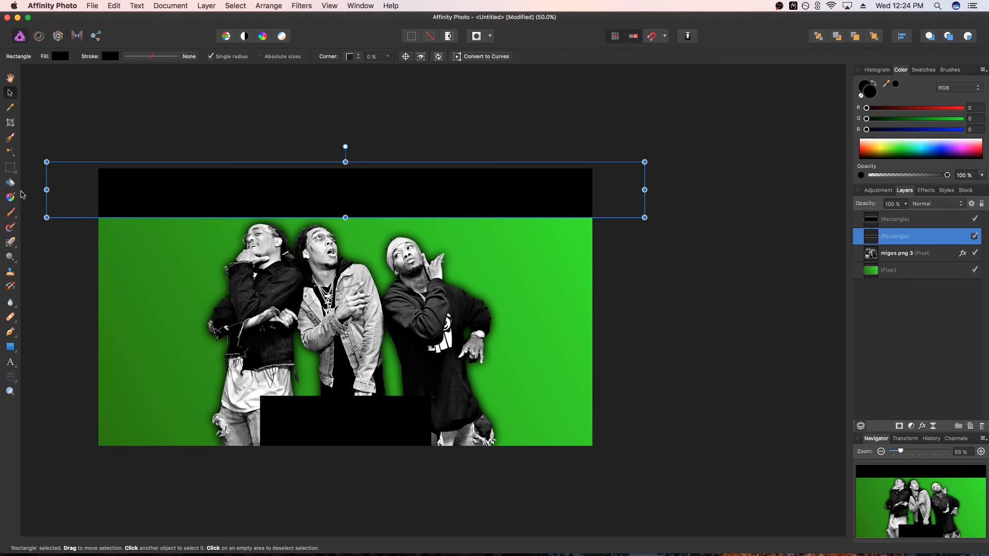
click(17, 366)
click(51, 361)
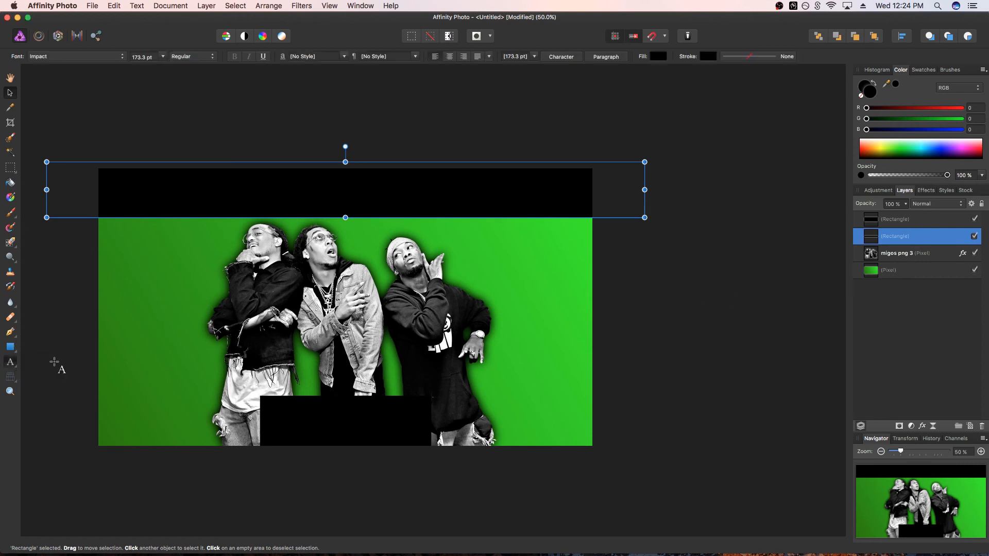
drag(130, 181, 157, 212)
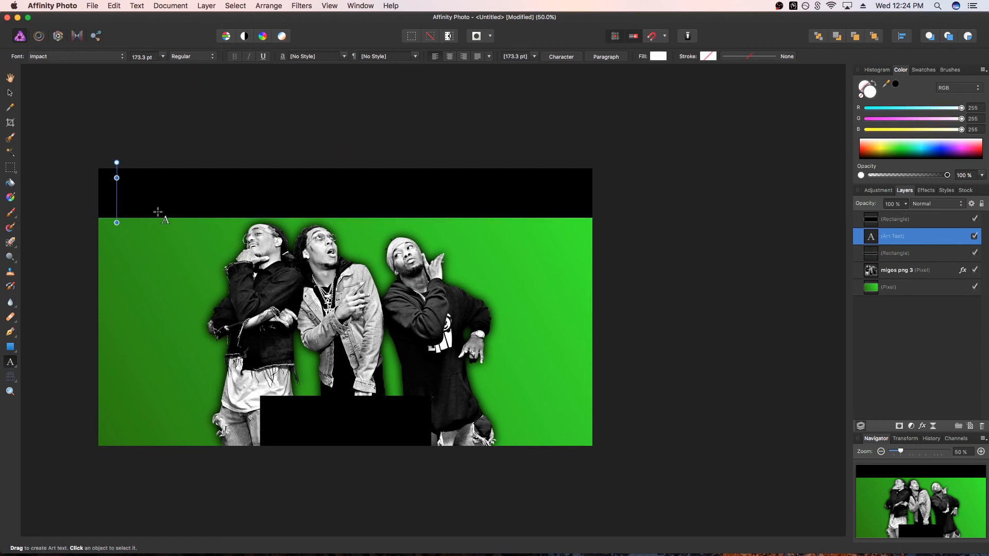
text(MI)
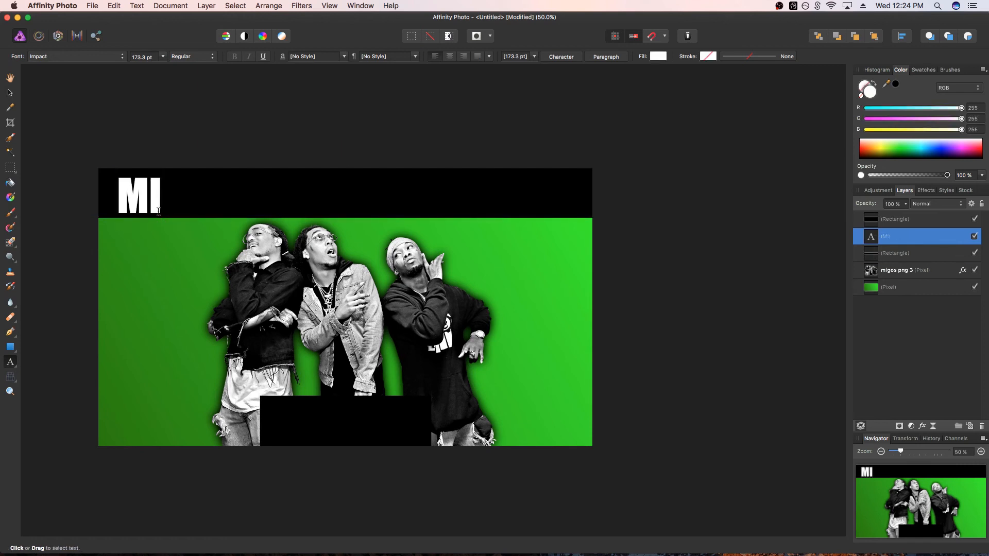
text(GOS TYP)
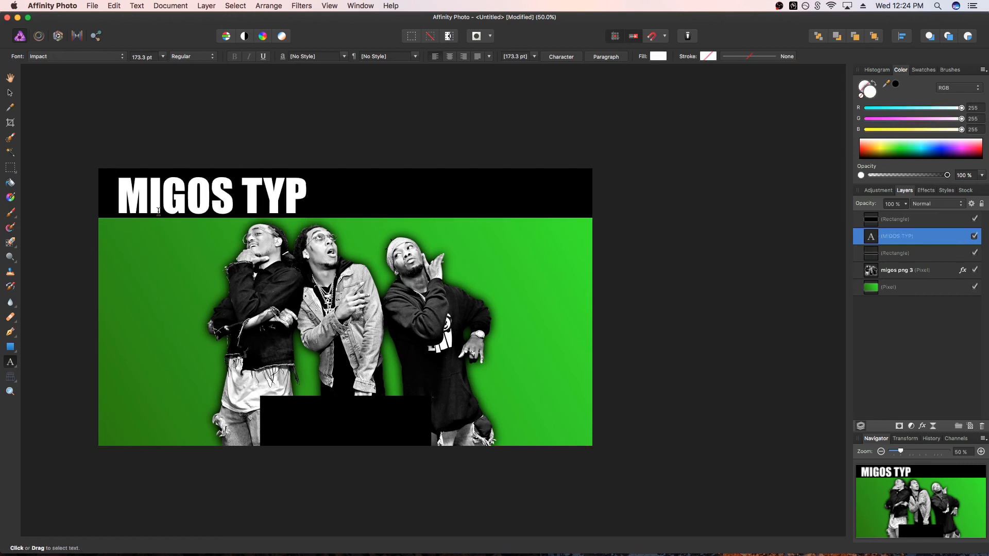
text(E BEAT)
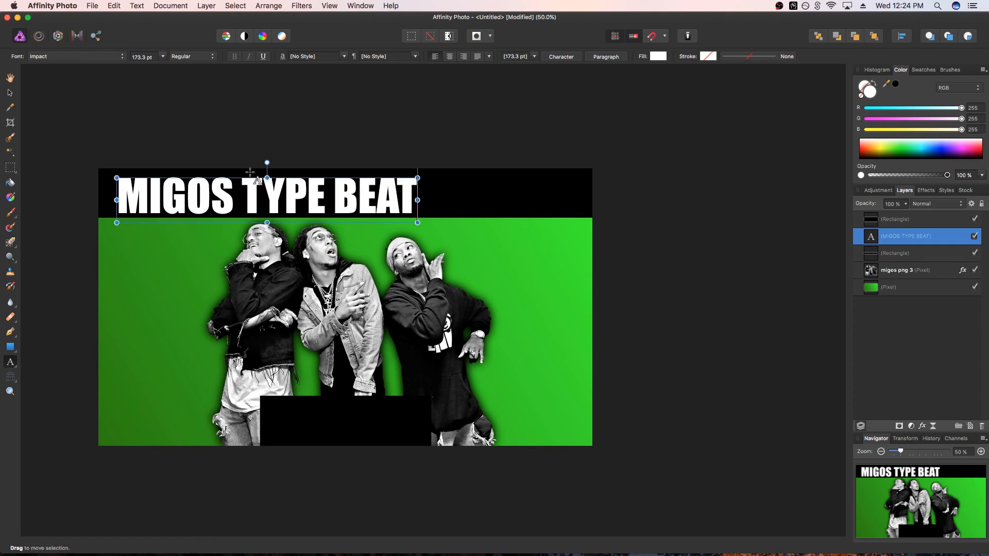
Center the "MIGOS TYPE BEAT" text horizontally on the canvas and stretch it on both sides to nearly the full canvas width.
right_click(288, 201)
click(241, 211)
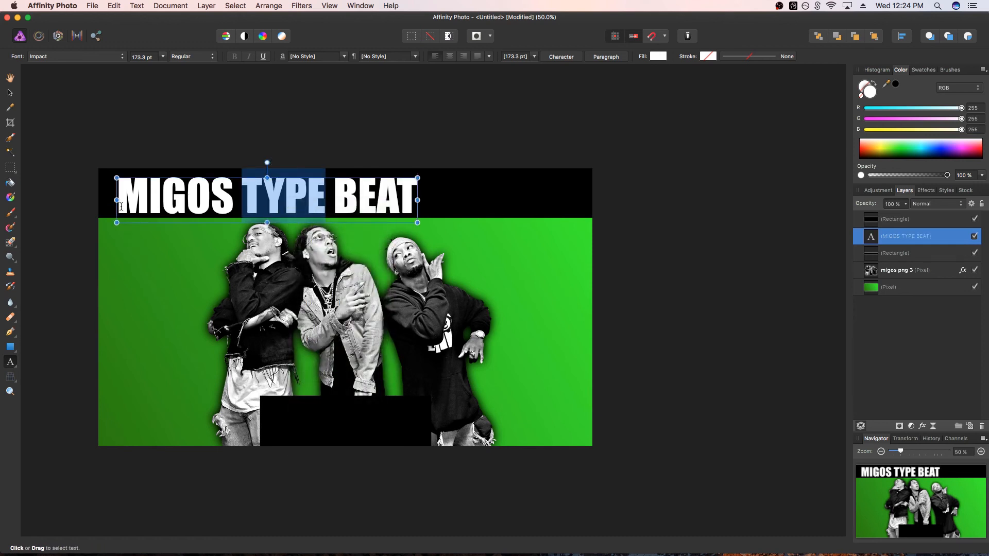
drag(122, 207, 408, 209)
right_click(363, 205)
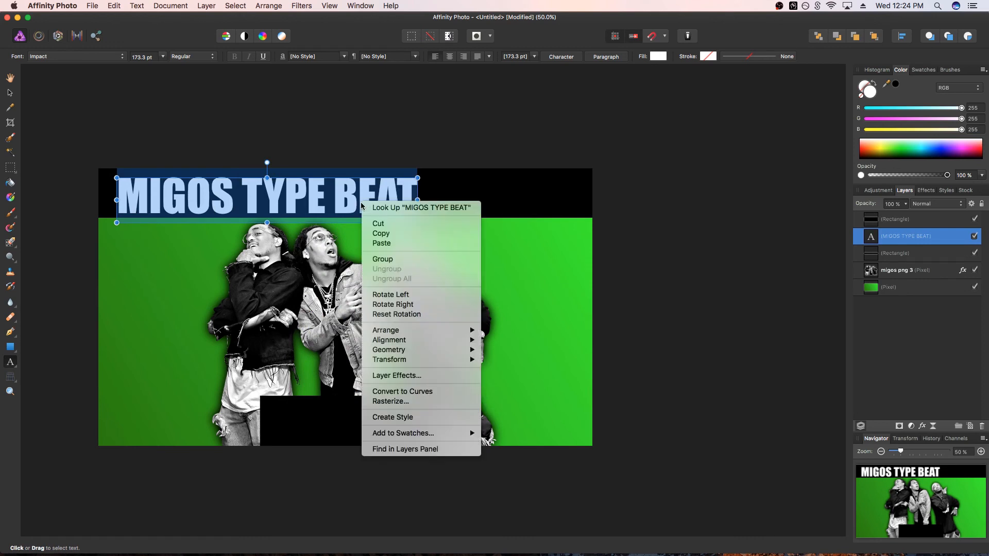
mouse_move(437, 341)
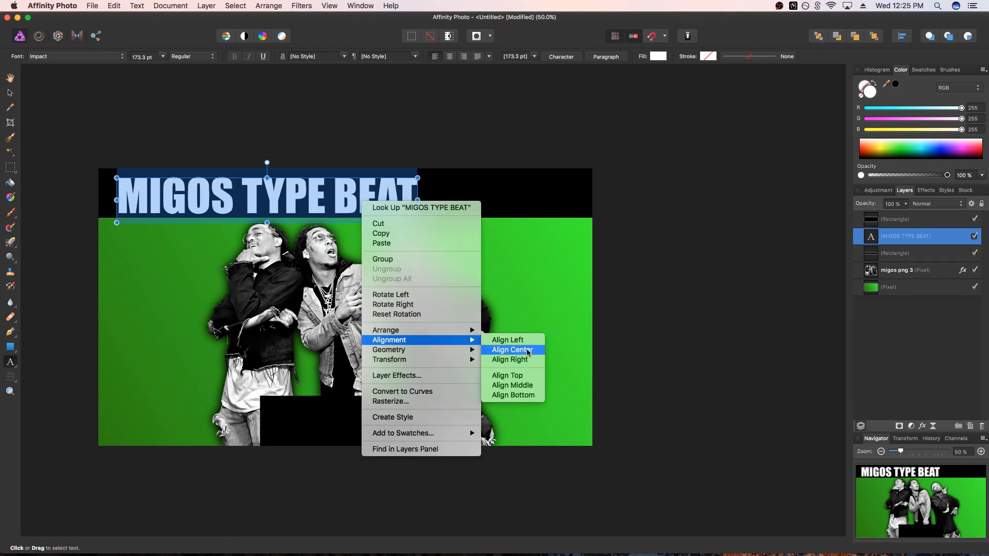
click(527, 352)
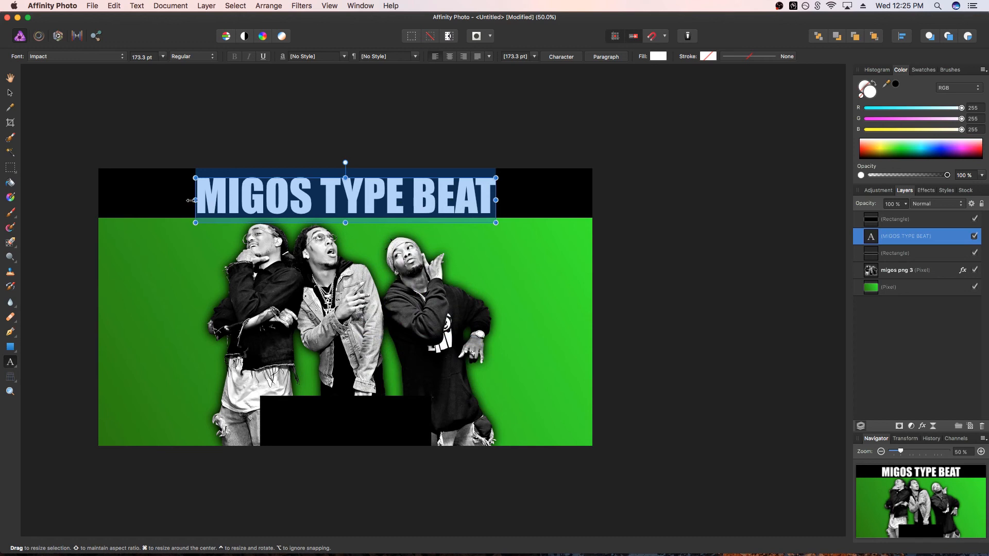
drag(190, 200, 117, 200)
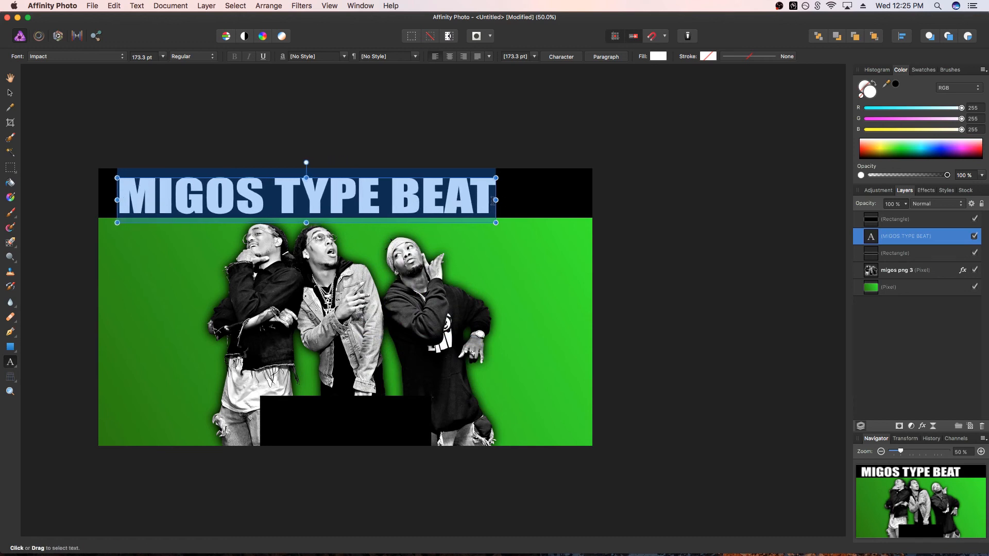
drag(495, 199, 580, 200)
Add white artistic text "ERA" in the Strange Path font at about 123.8 pt on the lower black rectangle.
click(311, 428)
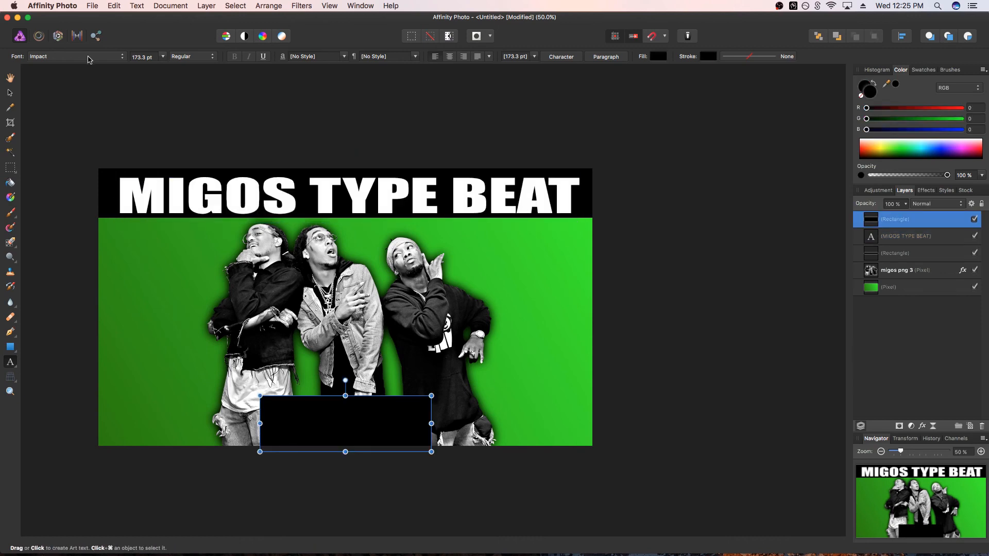
click(91, 57)
click(95, 70)
drag(278, 408, 278, 441)
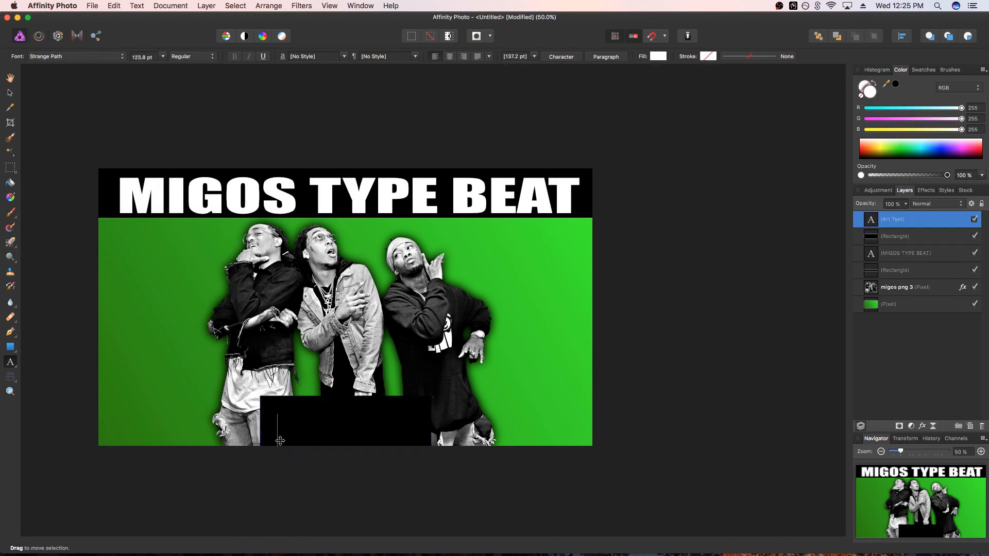
text(R)
key(BackSpace)
text(ERA)
key(Escape)
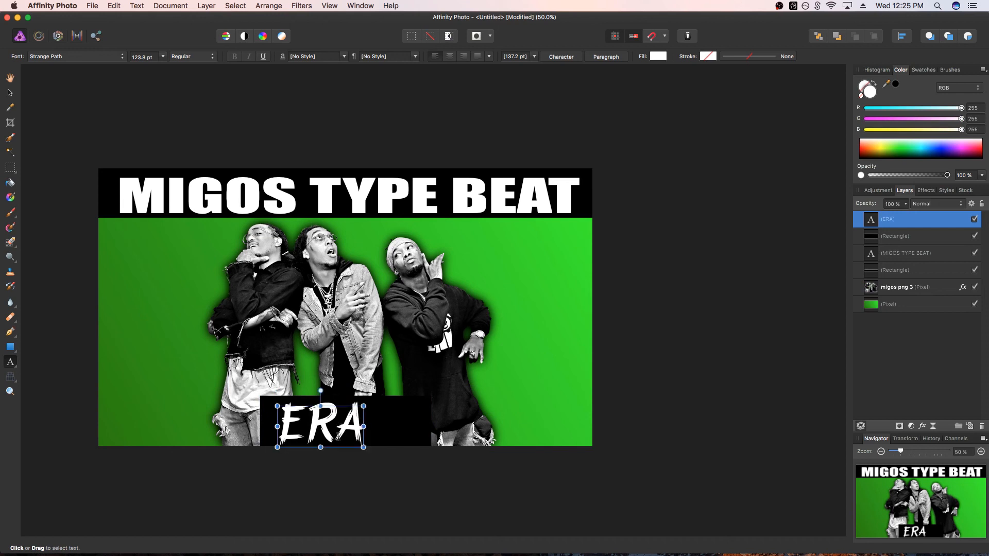
Widen the "ERA" text to fill most of the lower black rectangle and center it horizontally on the canvas.
drag(364, 426, 414, 427)
right_click(321, 431)
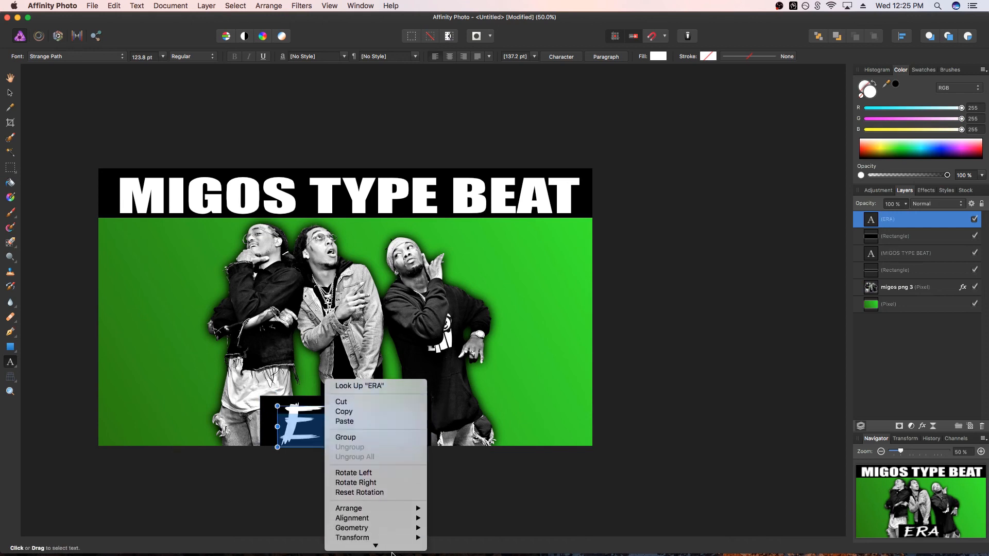
mouse_move(392, 503)
click(453, 499)
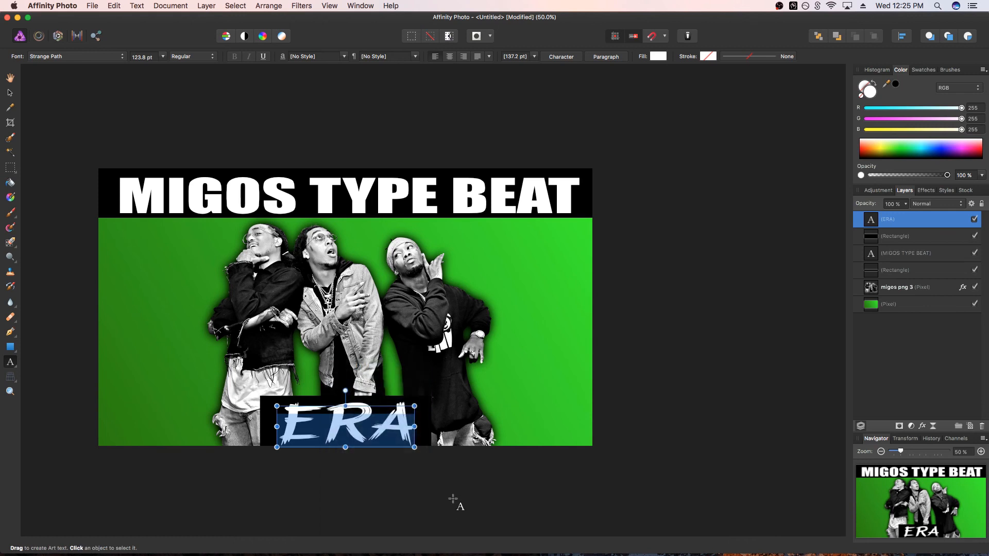
click(28, 316)
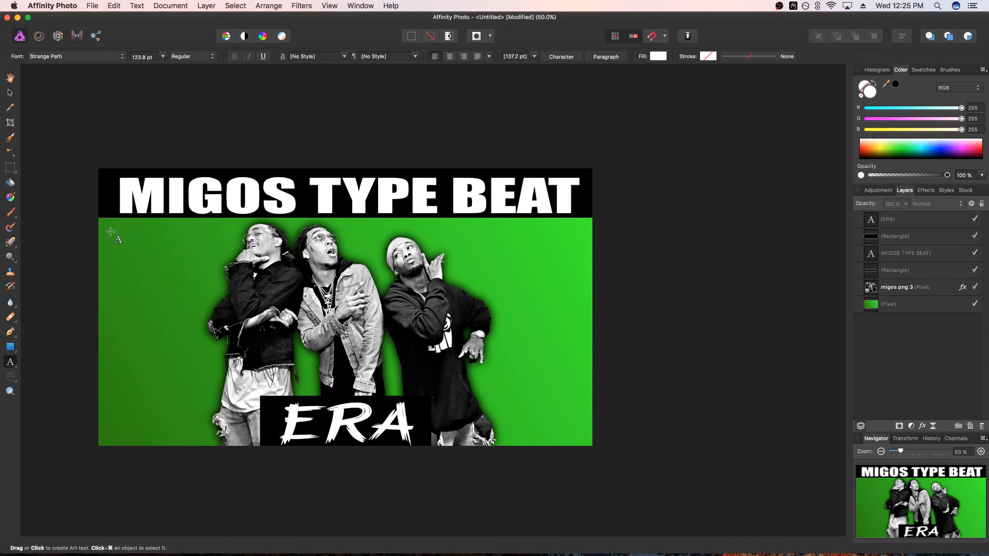
Add black "ERA" text of about 75.4 pt in Strange Path near the green background's upper-left corner, layered beneath the Migos image.
click(662, 57)
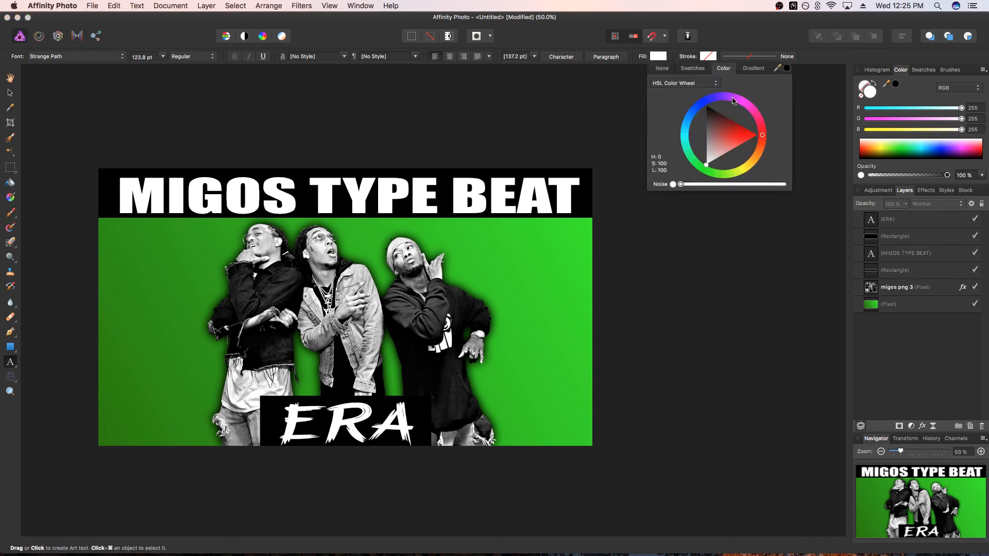
drag(706, 167, 706, 107)
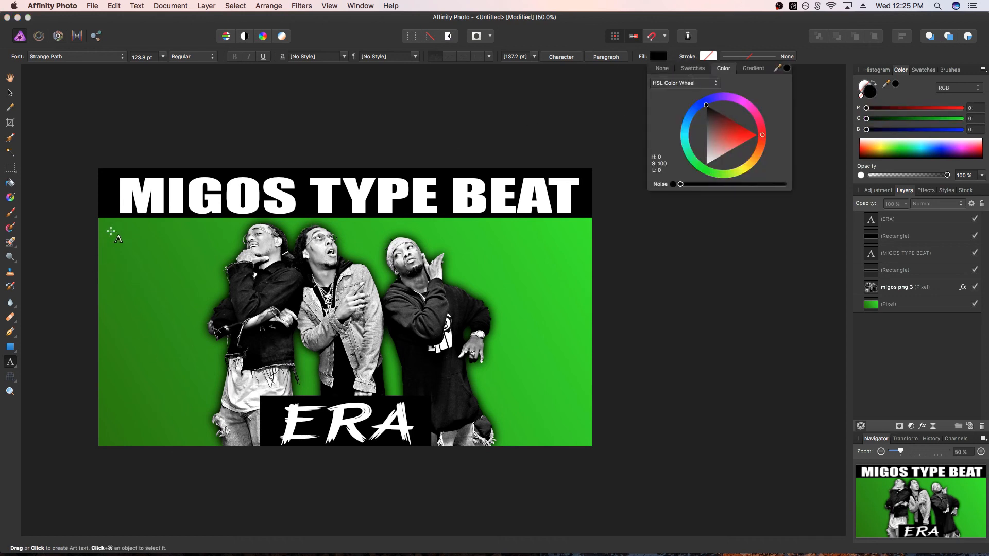
click(111, 234)
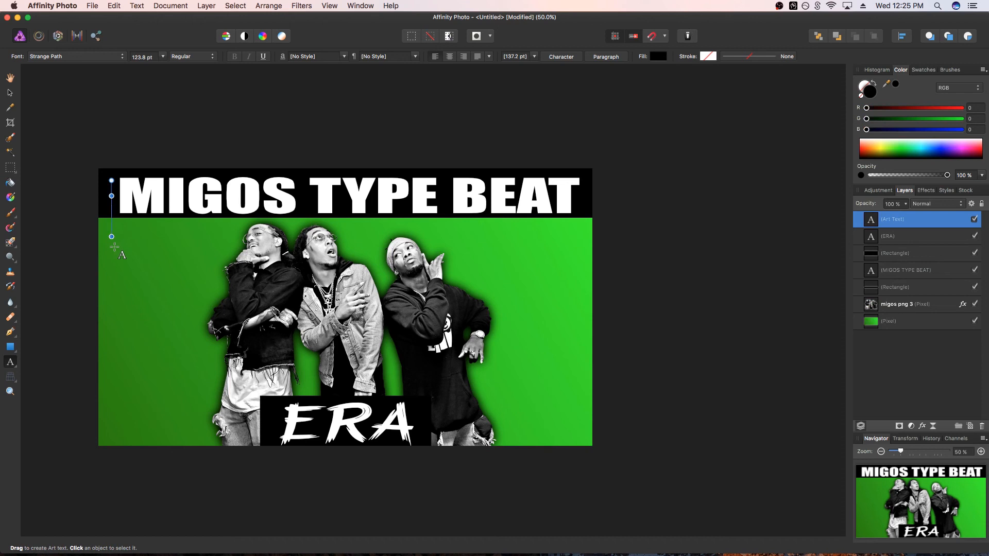
click(116, 245)
drag(123, 237, 137, 262)
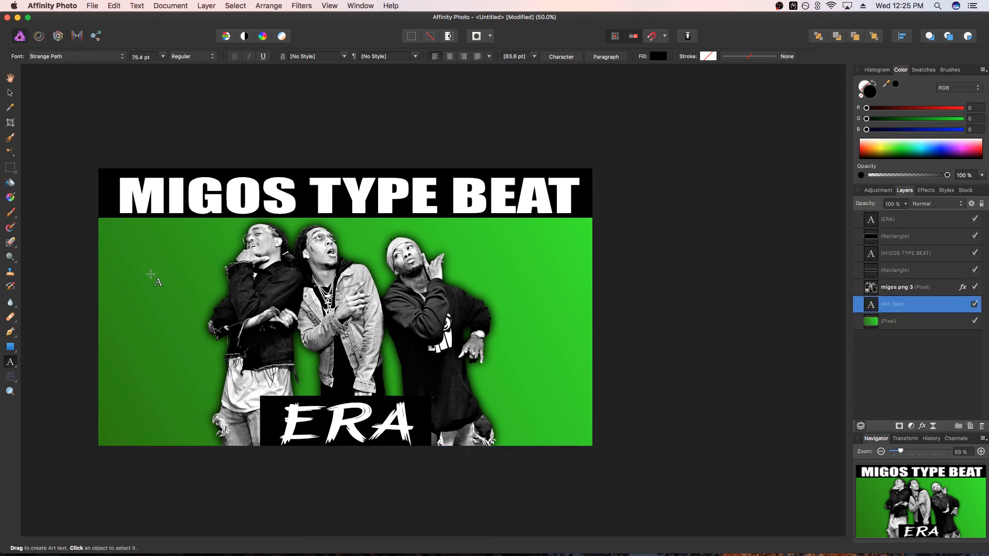
text(ERA)
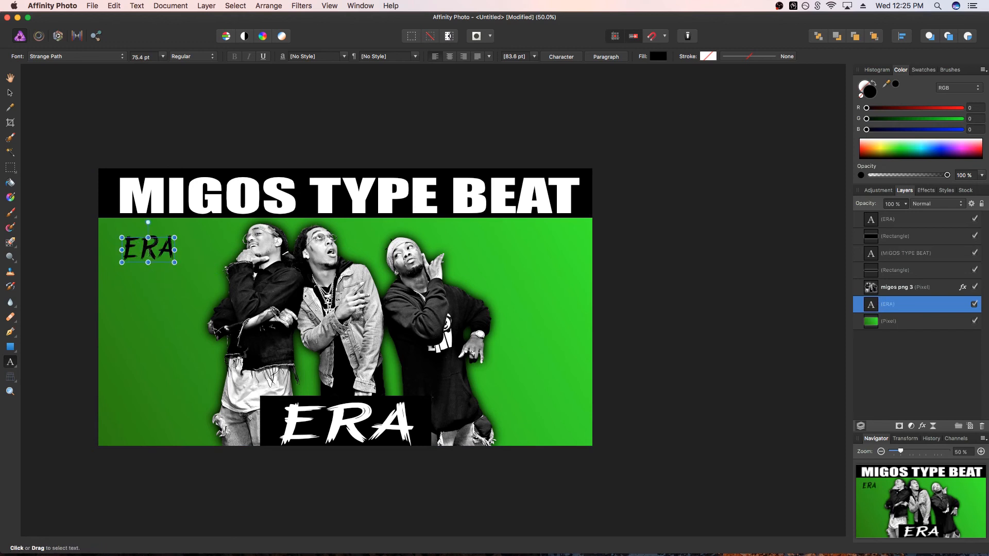
Duplicate the small black "ERA" text just below itself in the green area's upper-left corner and fade the copy with a much lower opacity.
click(10, 93)
drag(150, 252, 133, 275)
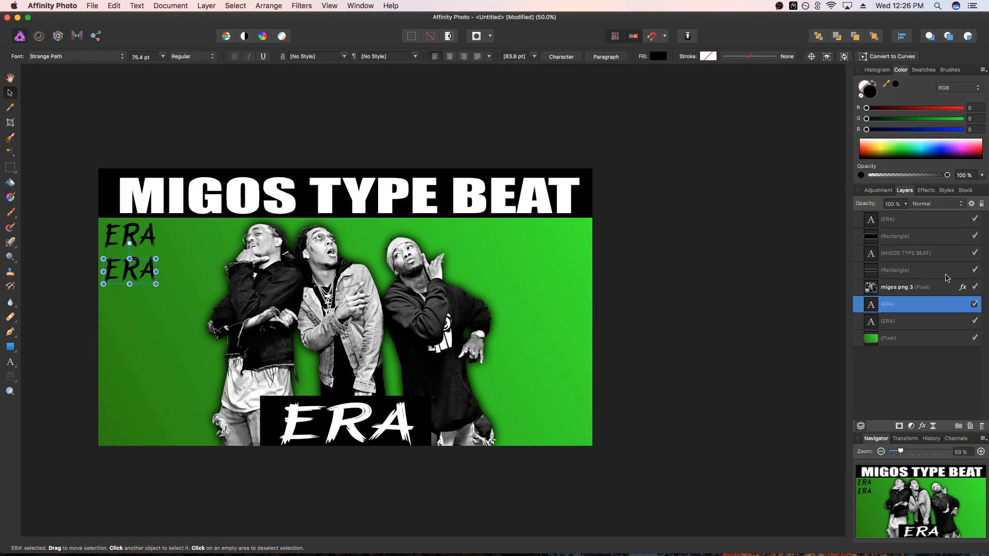
click(905, 206)
drag(905, 219, 901, 219)
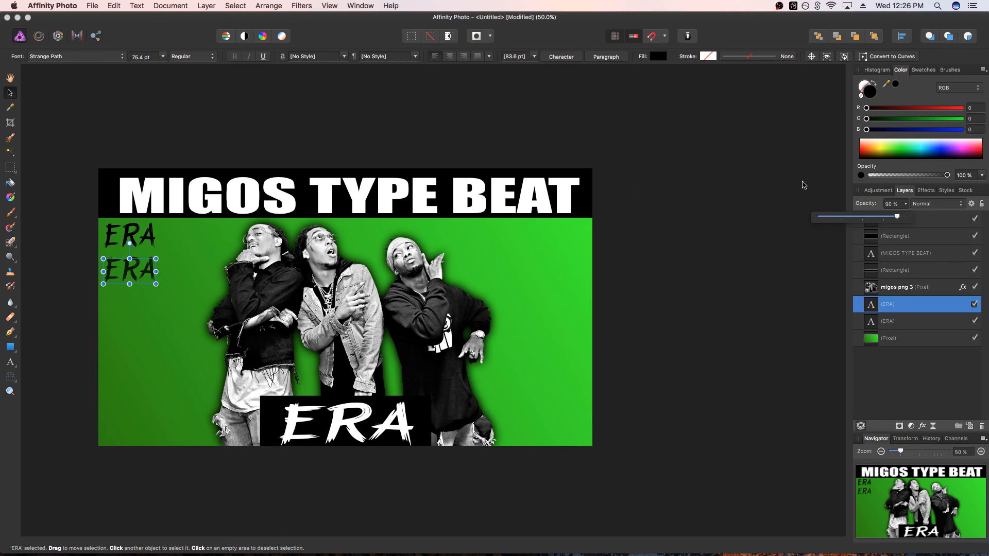
drag(906, 215, 848, 222)
click(195, 238)
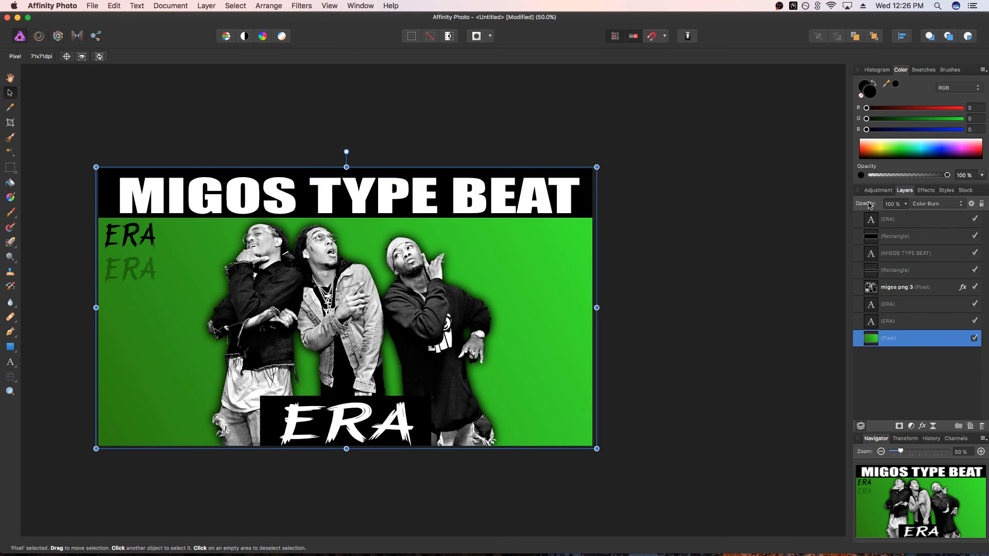
Hide both small black "ERA" text layers above the green background and clear the selection.
click(975, 304)
click(974, 304)
click(974, 304)
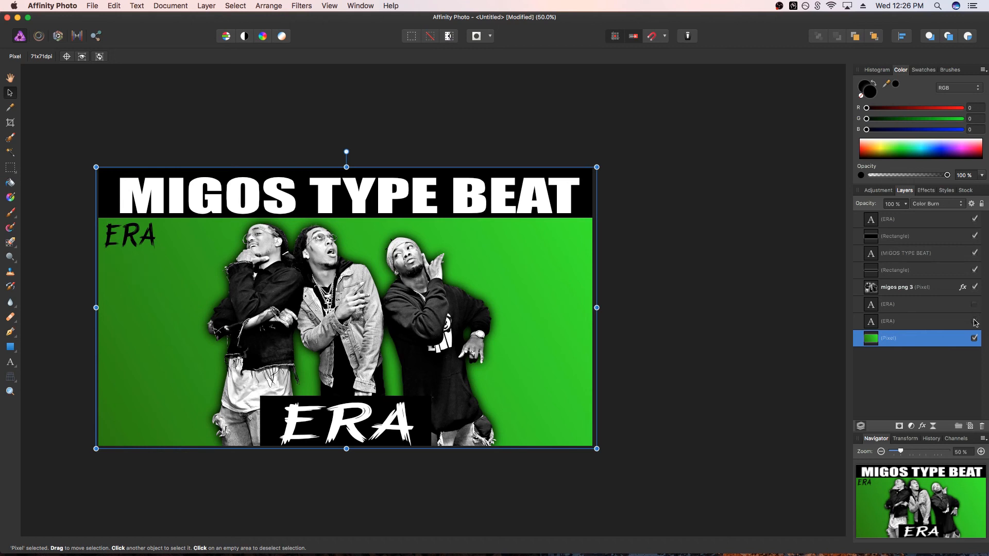
click(974, 321)
click(661, 404)
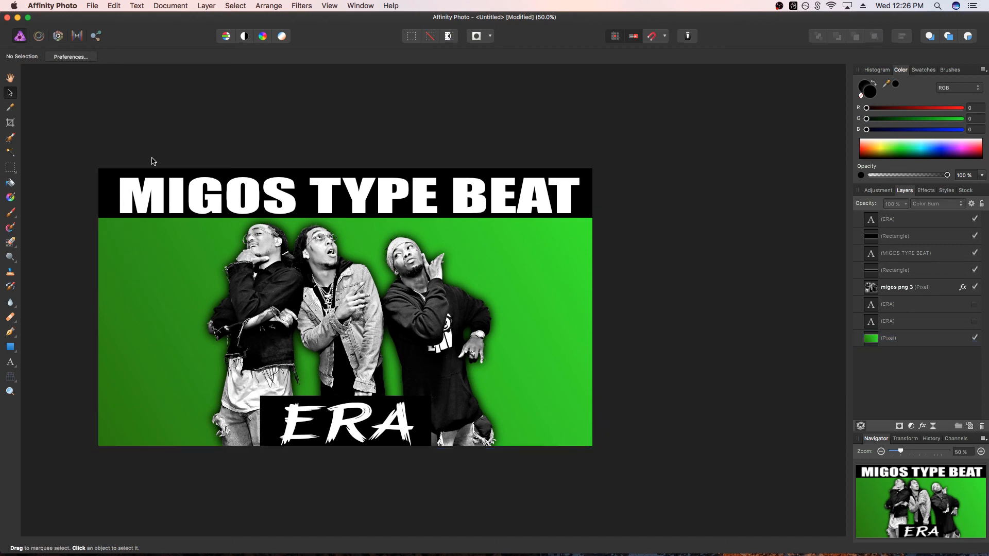
Draw thin black border strips along the canvas's left edge and lower-left edge, and duplicate the lower strip to the lower-right edge.
click(10, 347)
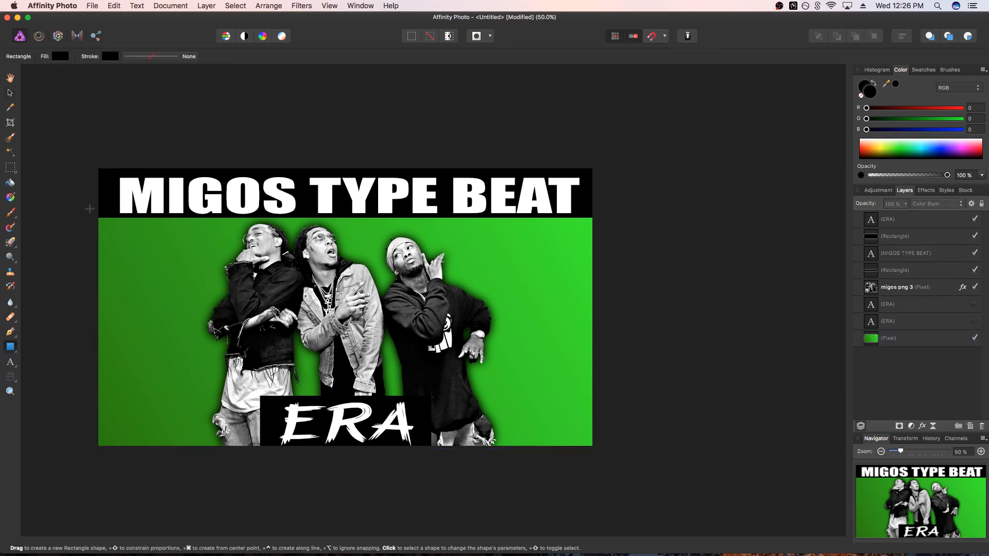
drag(90, 208, 281, 451)
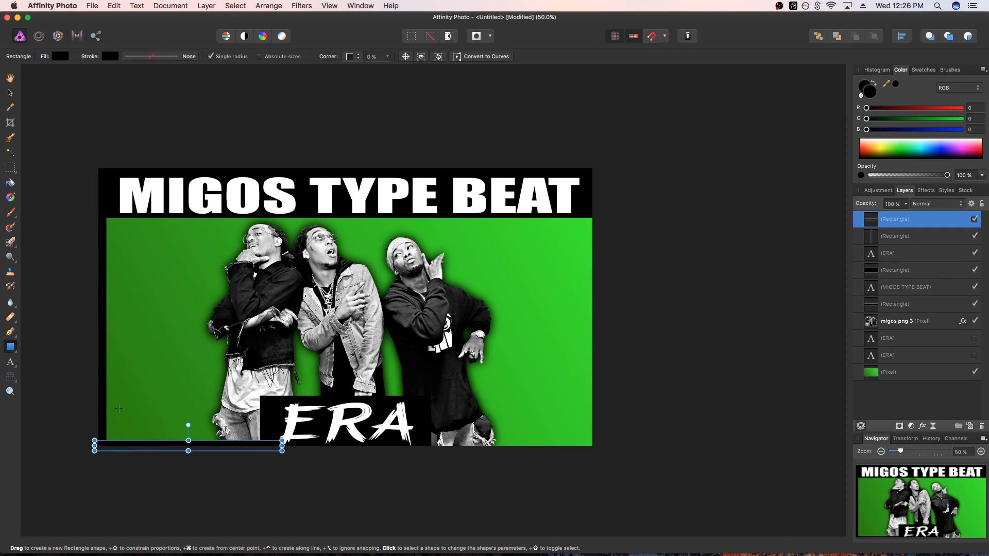
click(10, 94)
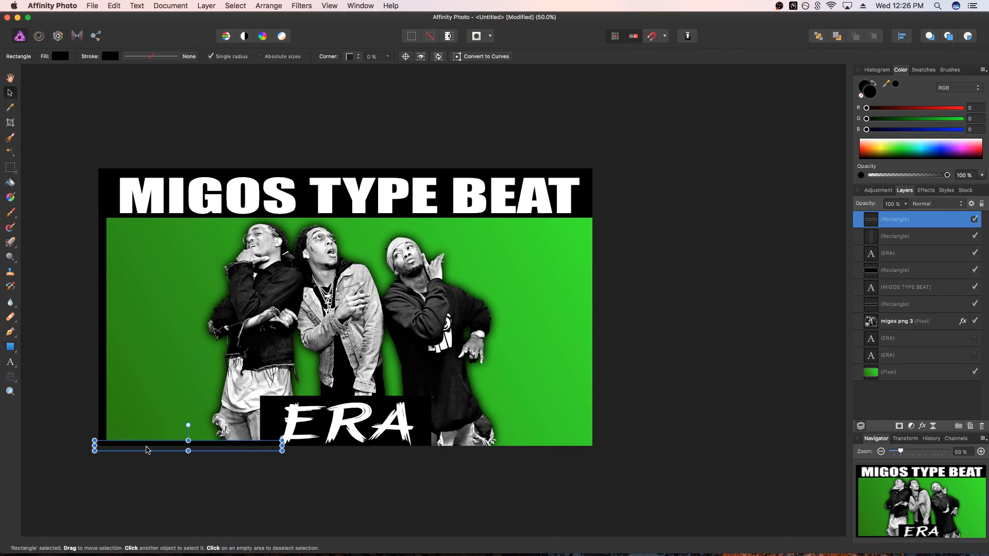
drag(138, 448, 454, 447)
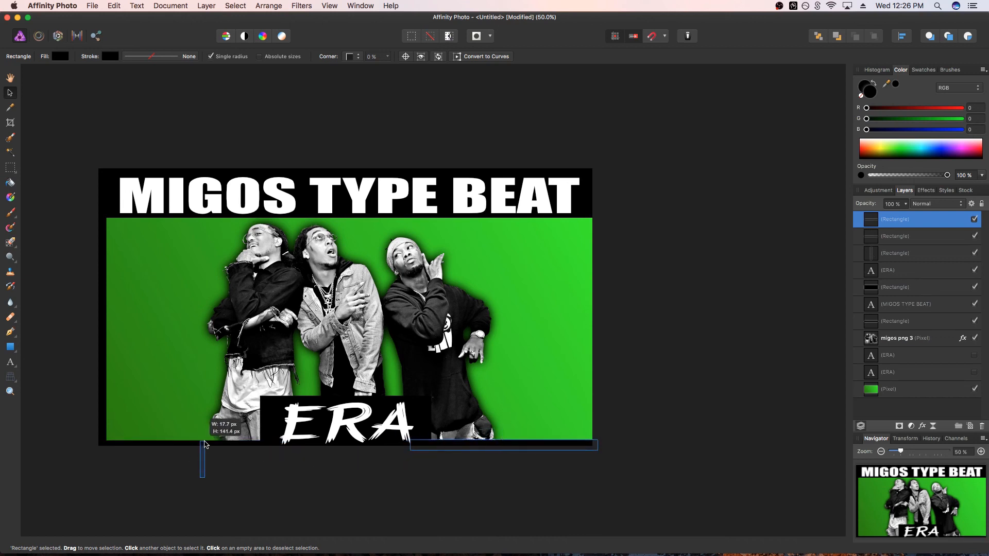
Select both lower black border strips and apply Align Center to them.
shift+click(214, 446)
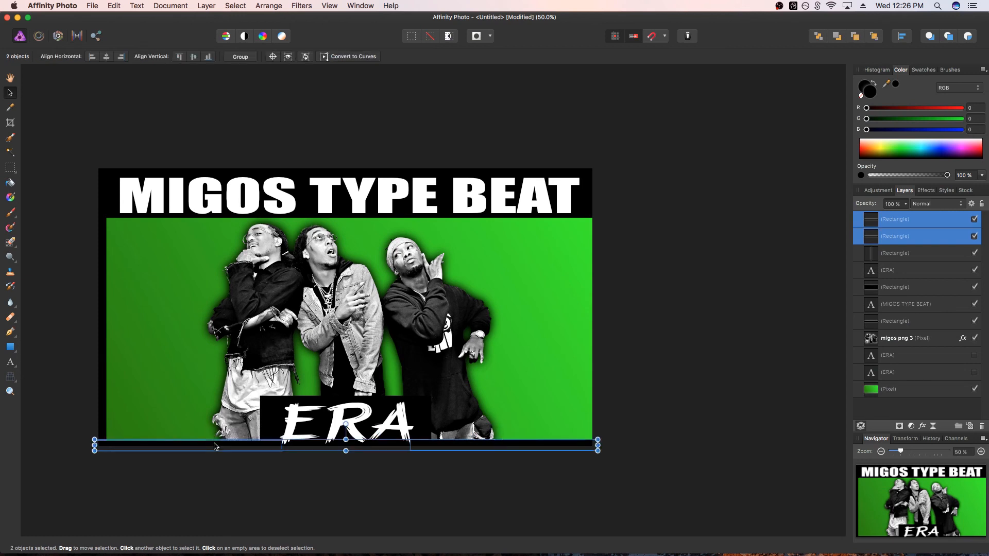
right_click(248, 446)
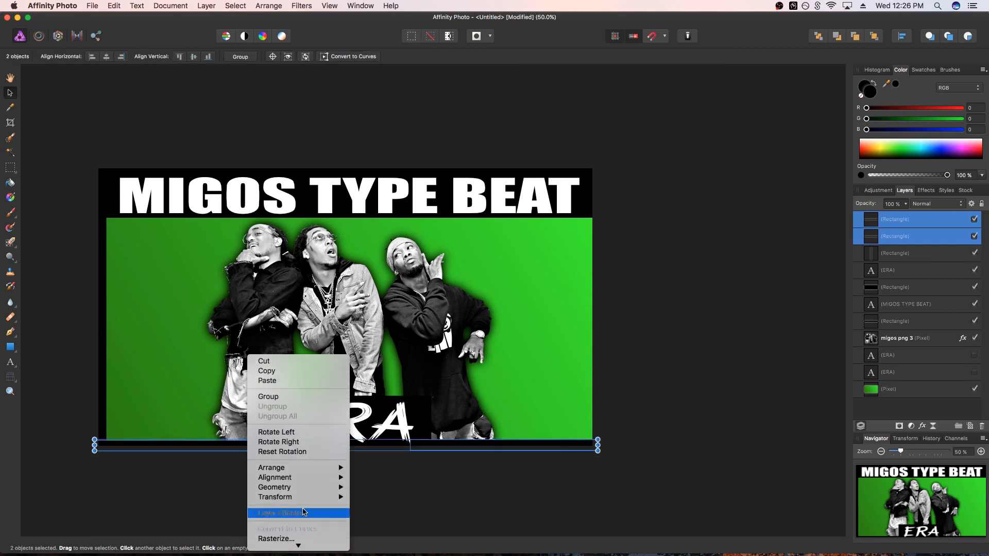
mouse_move(311, 477)
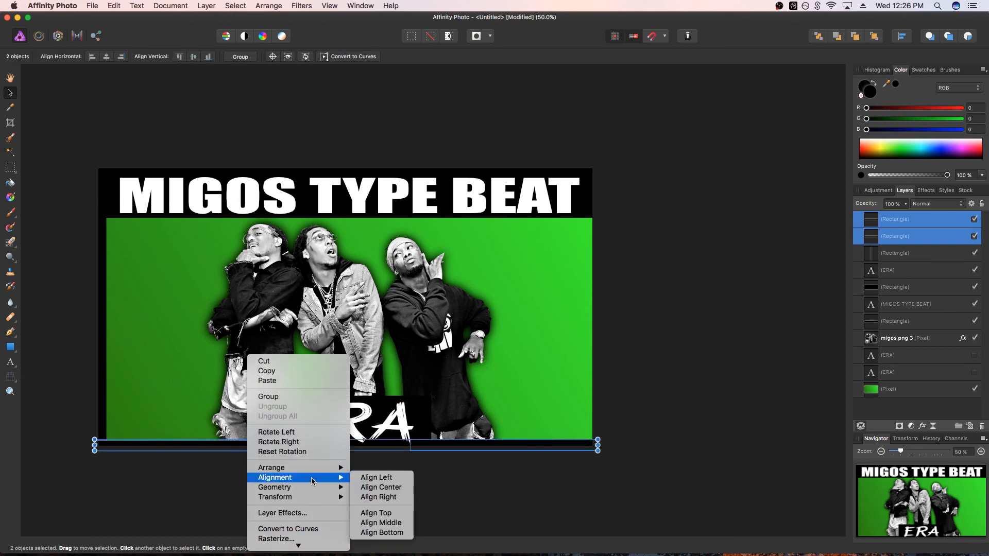
click(400, 488)
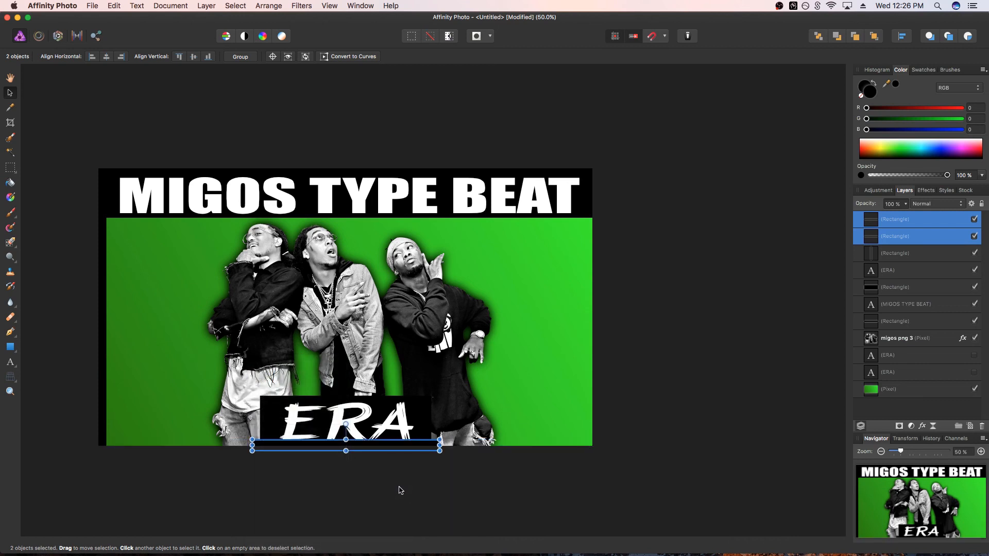
Undo the centre alignment of the two lower border strips and duplicate the left border strip onto the canvas's right edge.
key(super+z)
click(376, 487)
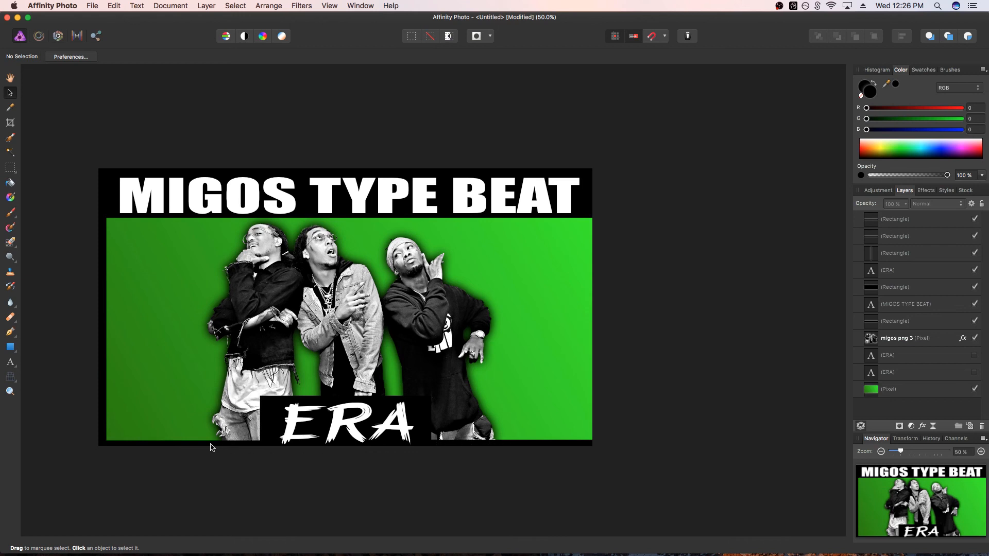
click(102, 373)
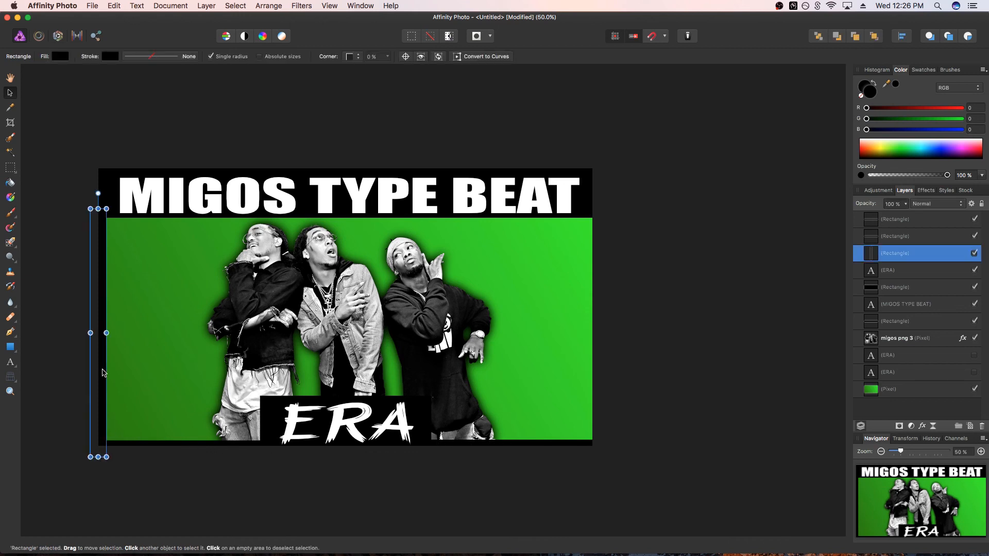
drag(103, 373, 598, 372)
click(639, 419)
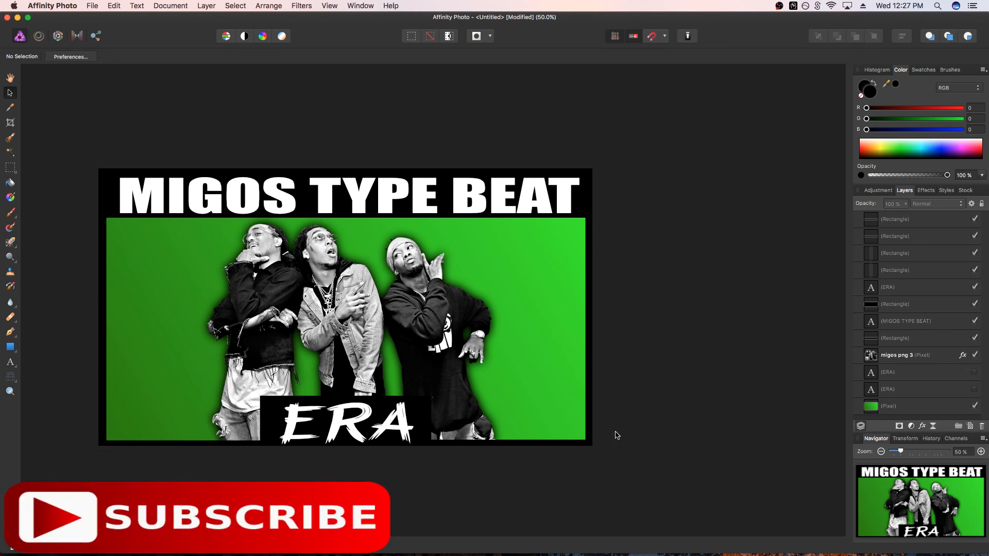
Delete all four thin black border strips along the canvas's lower, left and right edges.
click(549, 411)
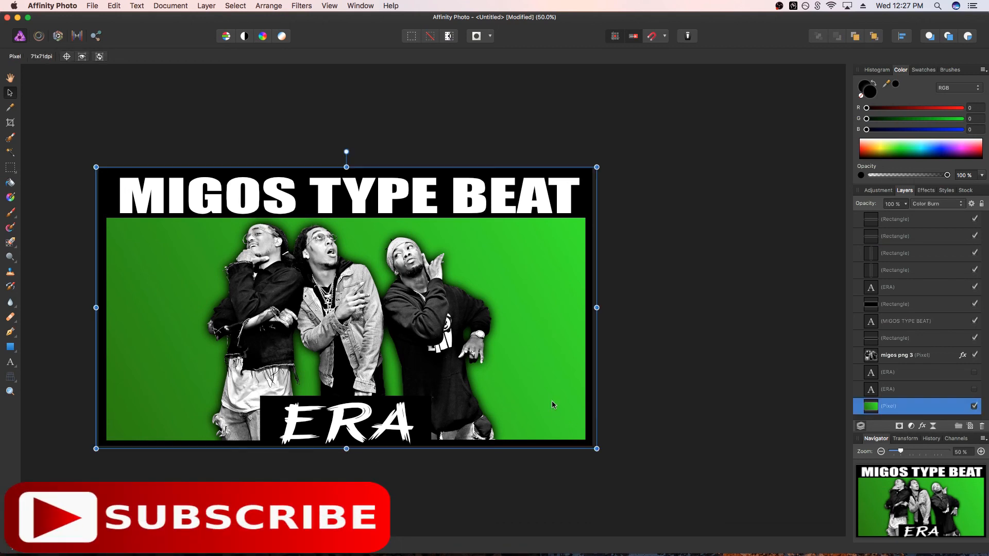
click(552, 446)
key(Delete)
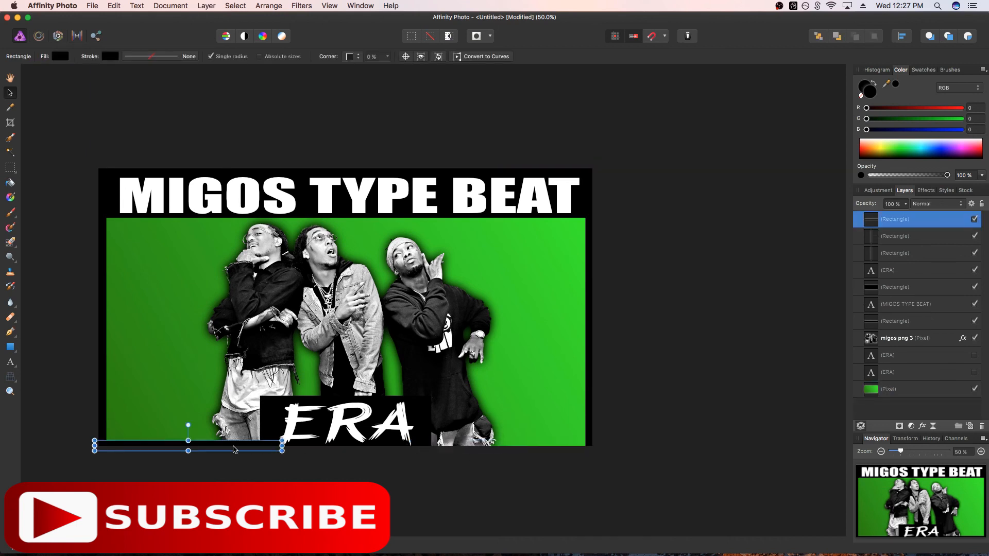
key(Delete)
key(Delete)
key(Delete)
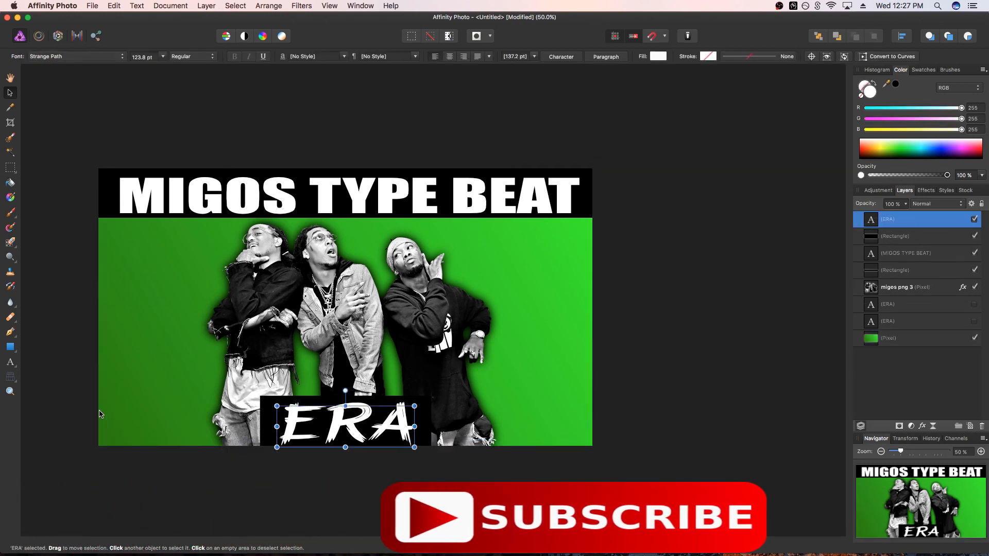
Shrink the green background layer to just inside the canvas edges, leaving an even narrow margin at the left and right.
click(137, 413)
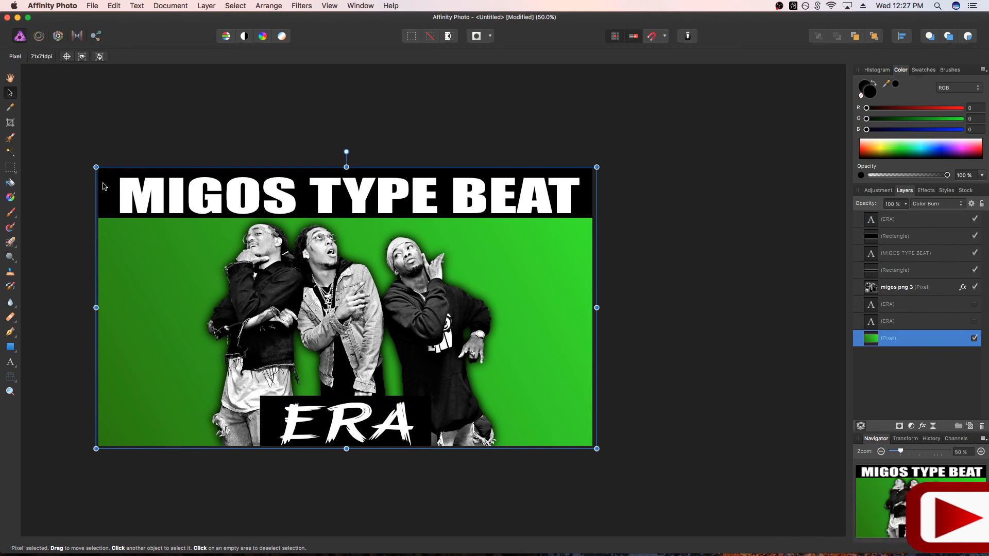
drag(96, 167, 128, 186)
mouse_move(190, 295)
mouse_down()
mouse_move(162, 279)
mouse_move(174, 290)
mouse_up()
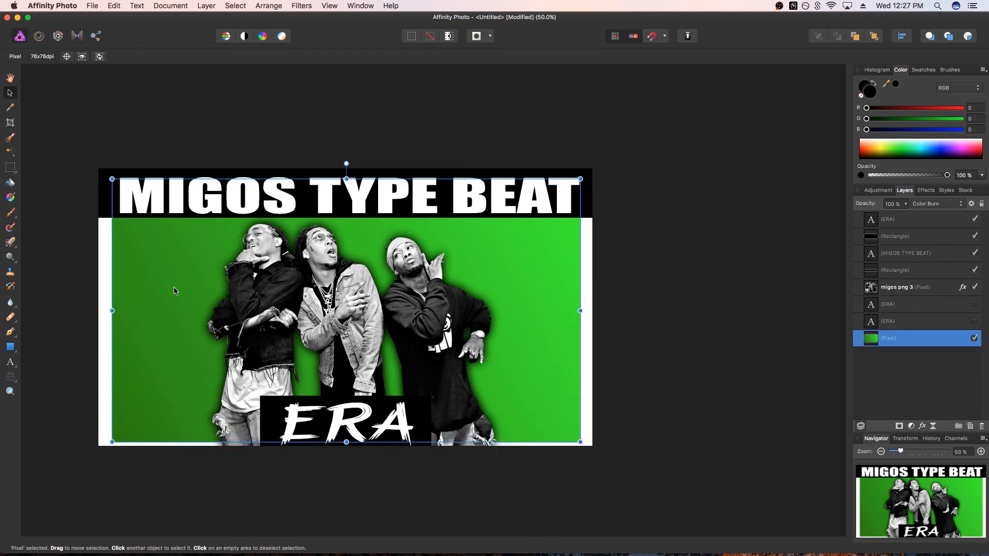
drag(112, 310, 104, 311)
drag(584, 311, 589, 310)
Add a solid black outside Outline effect with a 100 px radius to the green background layer and clear the selection.
click(922, 427)
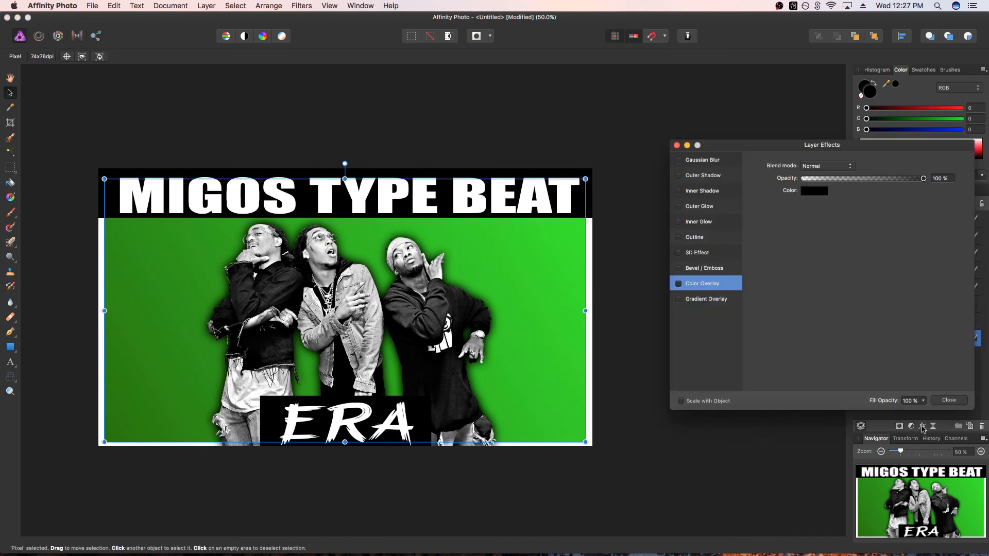
click(678, 237)
click(735, 240)
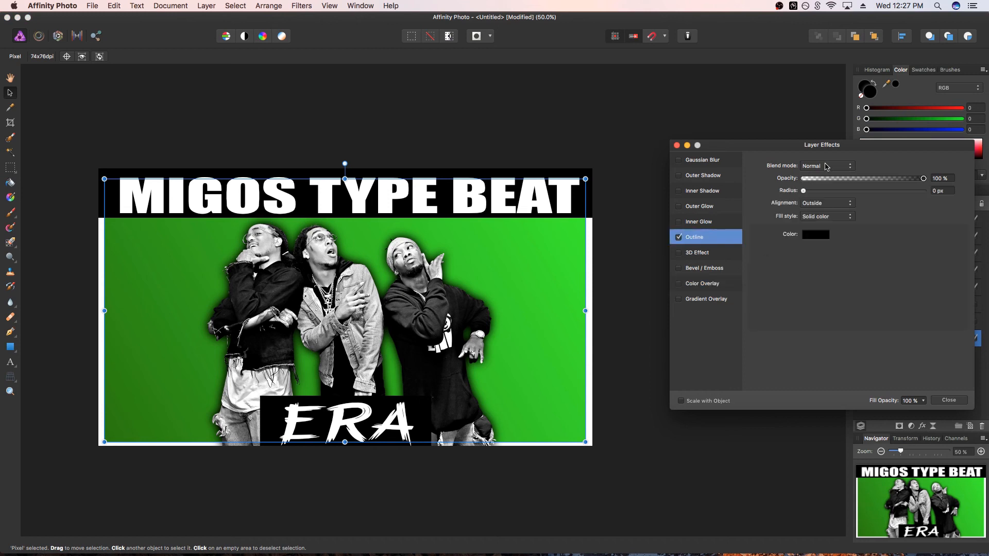
drag(803, 192, 925, 191)
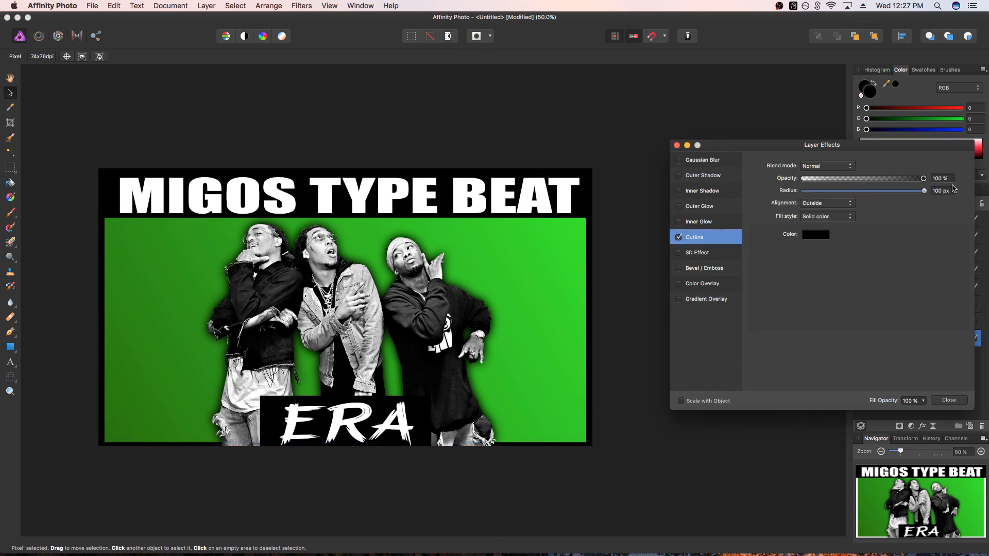
click(643, 445)
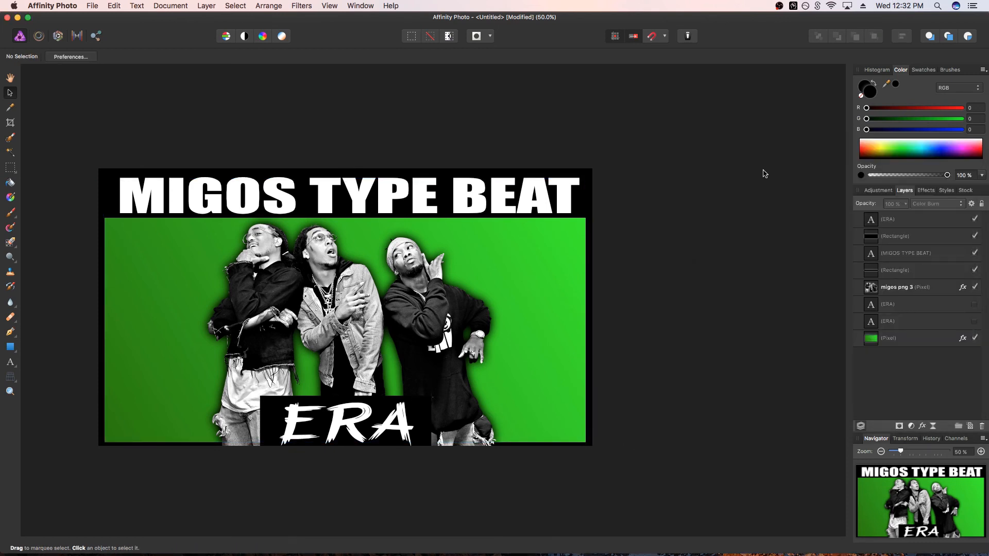
Review the export settings for a 1920 x 1080 px JPEG at best quality and close them without exporting.
click(98, 6)
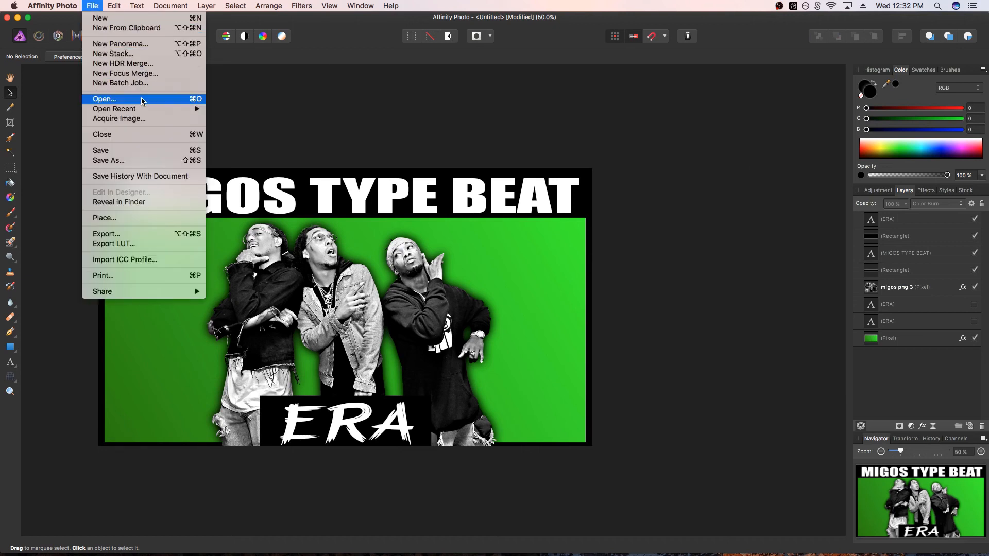
click(152, 235)
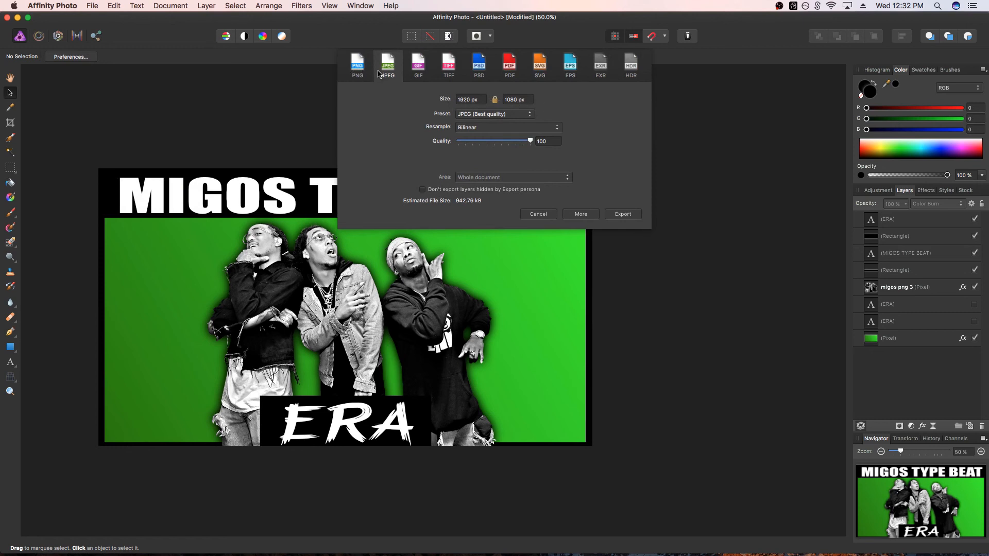
click(538, 214)
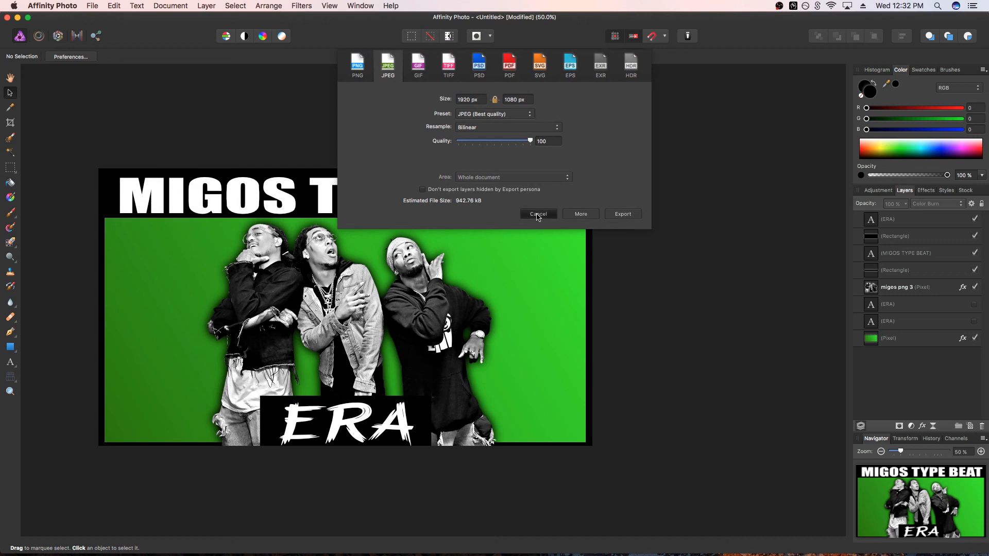